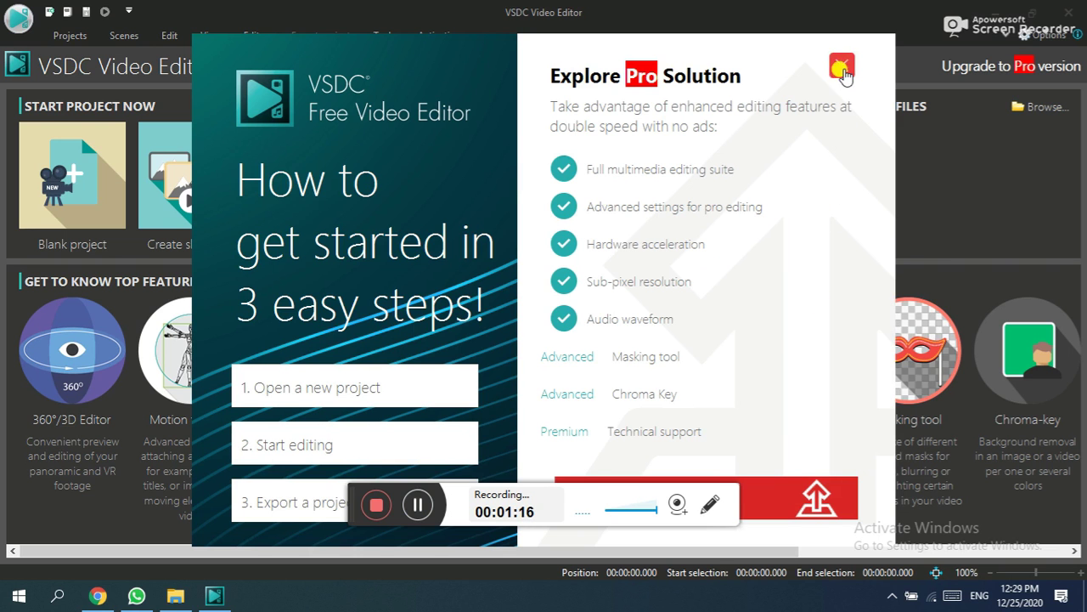
Dismiss the welcome screen, create a new project with the default settings, and close the Files sequence wizard.
left_click(842, 65)
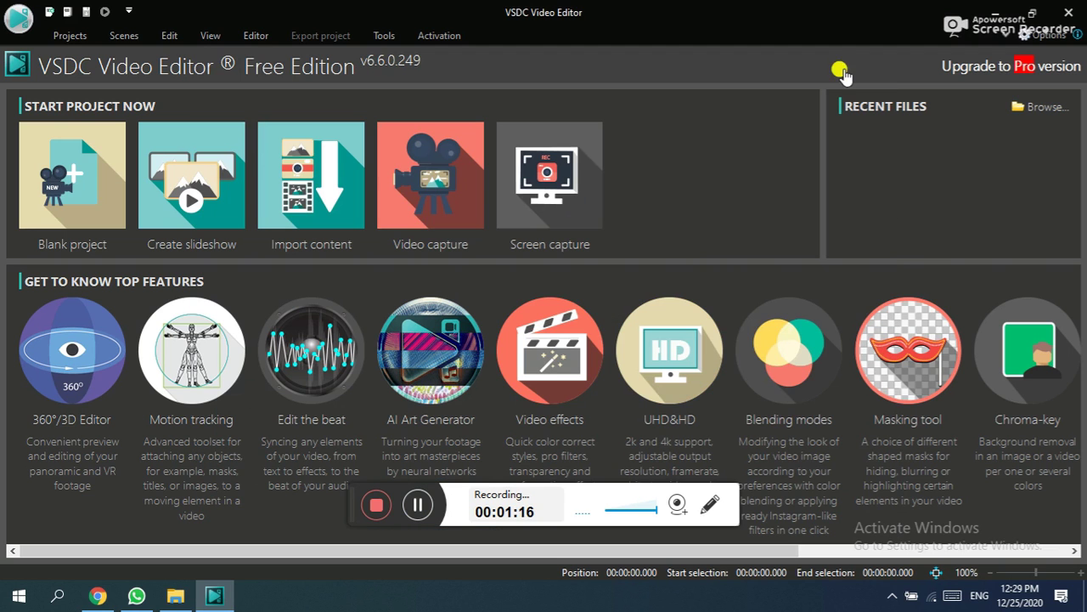
left_click(82, 39)
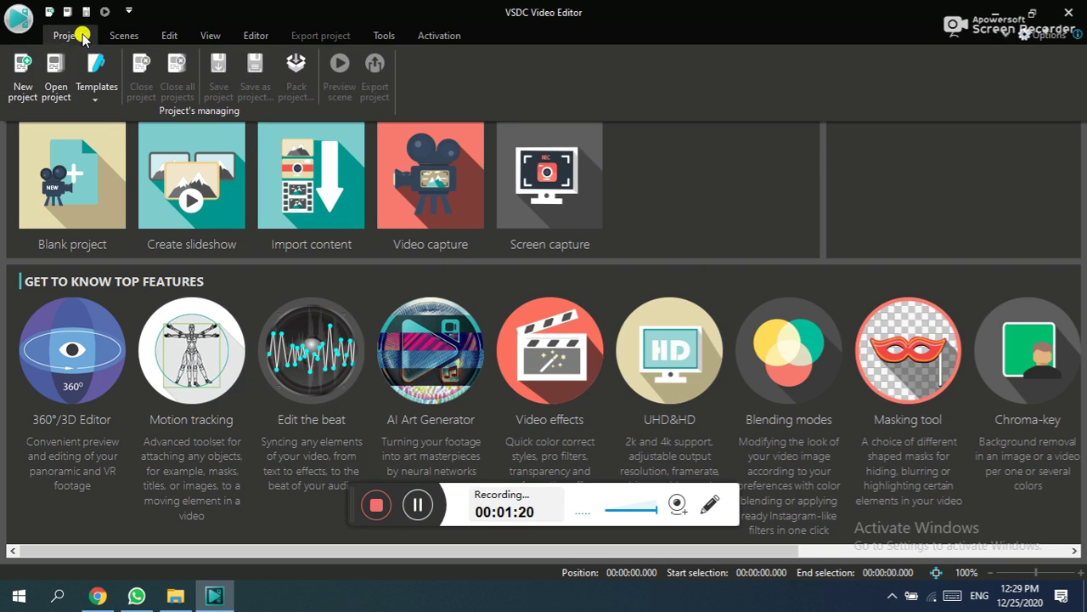
left_click(21, 74)
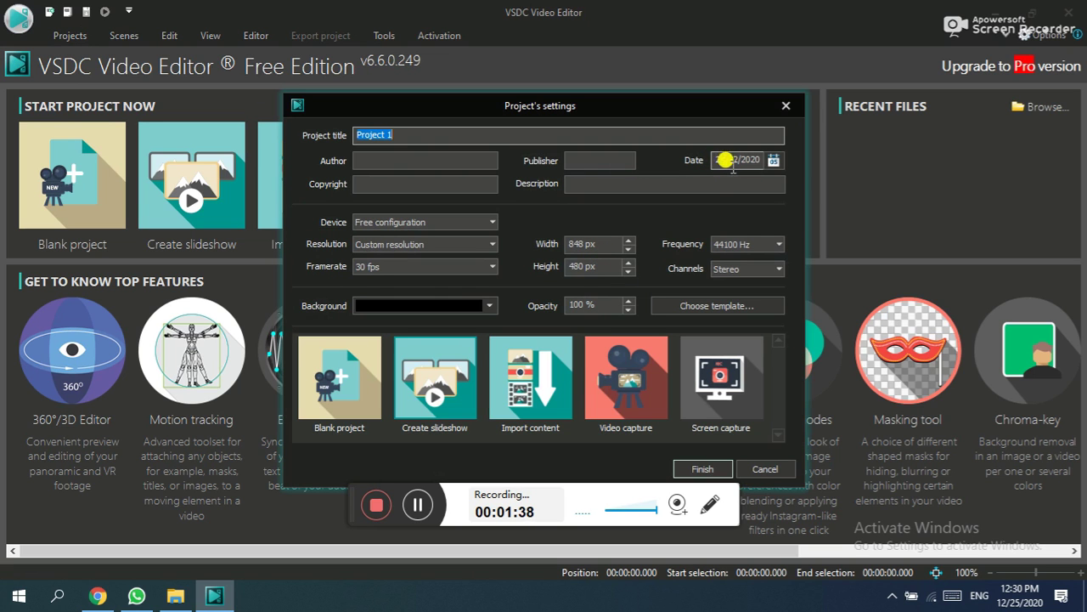
left_click(705, 473)
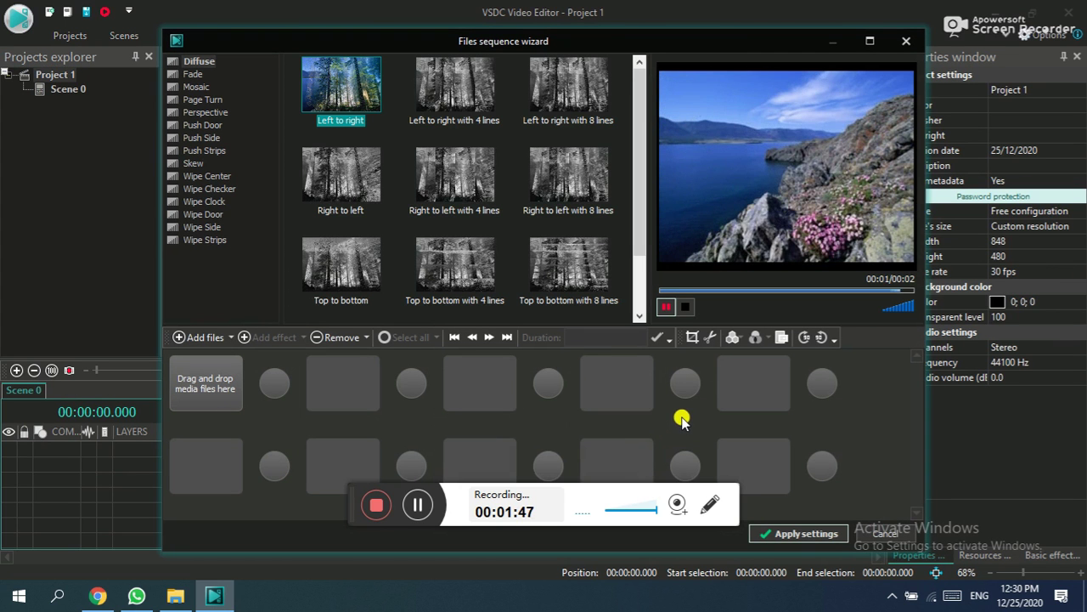
left_click(900, 42)
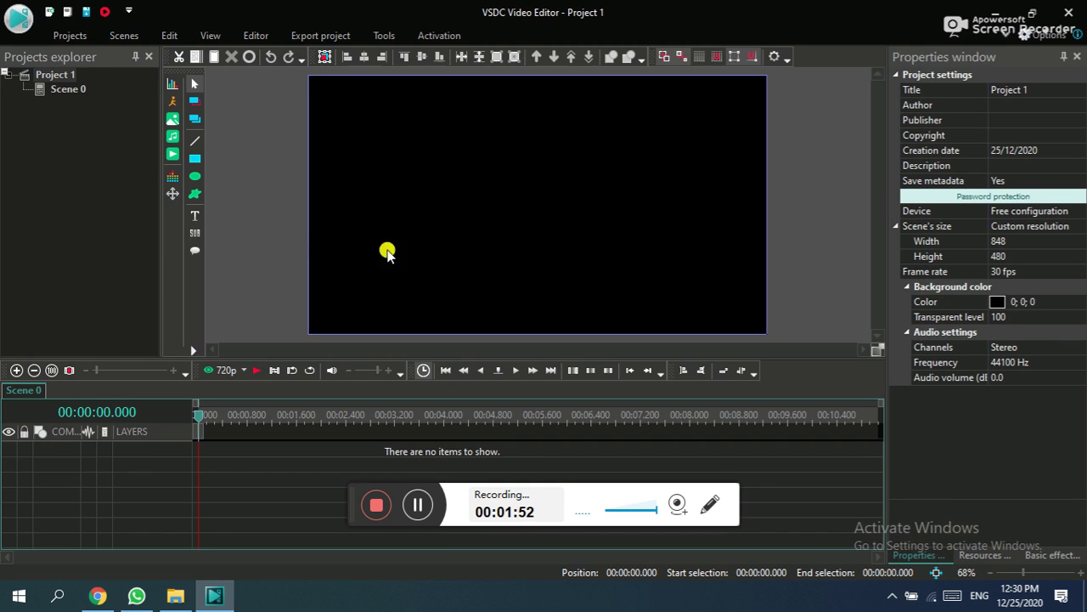
Add the video "WhatsApp Video 2020-12-25 at 12.22.01 PM" from Documents on a new layer at the cursor position.
left_click(170, 162)
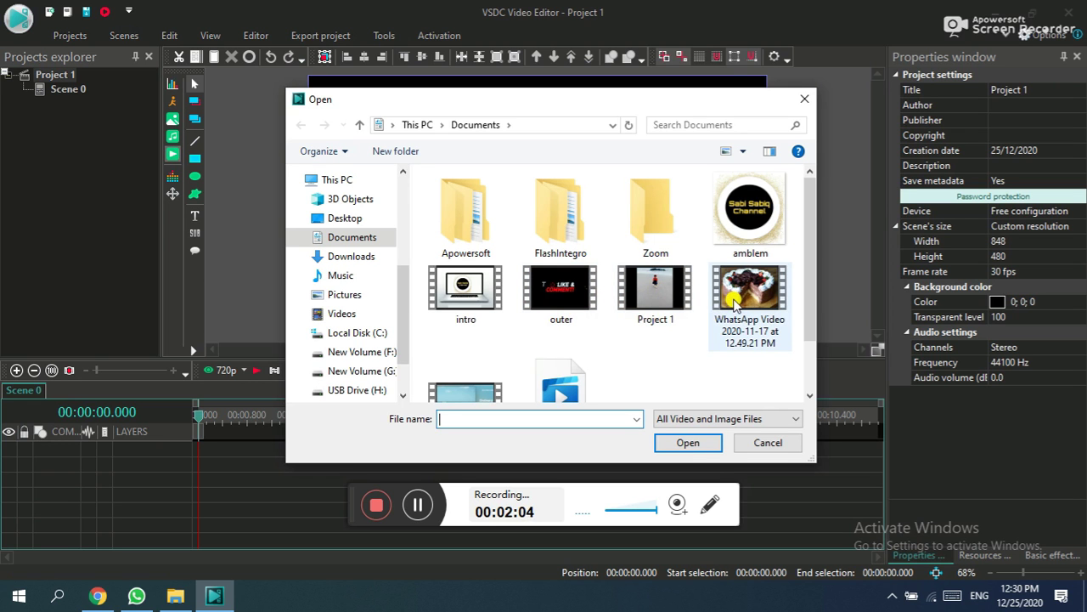
scroll(620, 319, "down", 1)
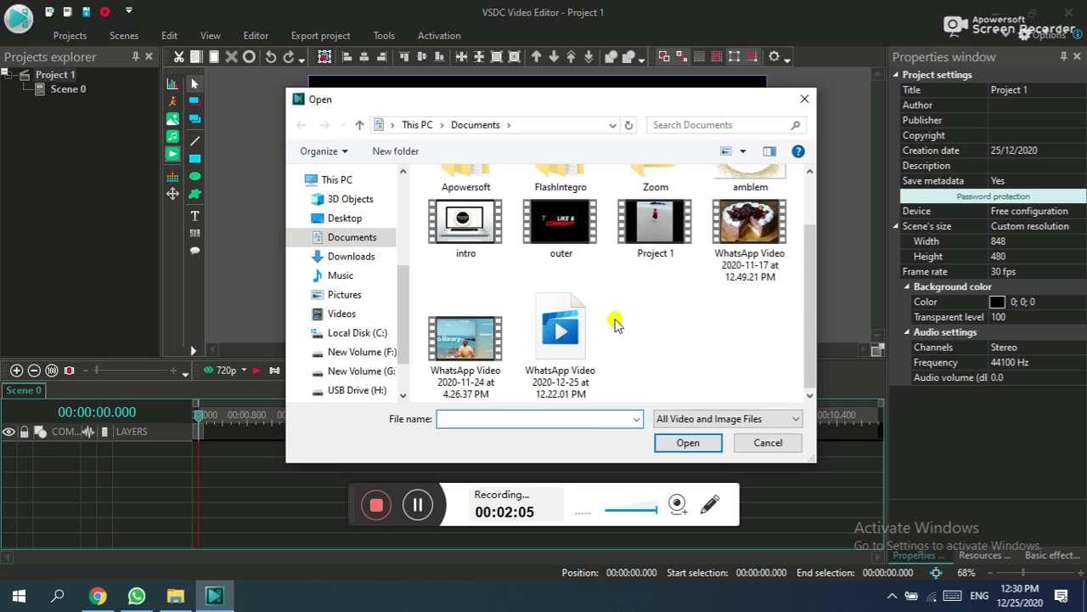
left_click(568, 344)
left_click(688, 443)
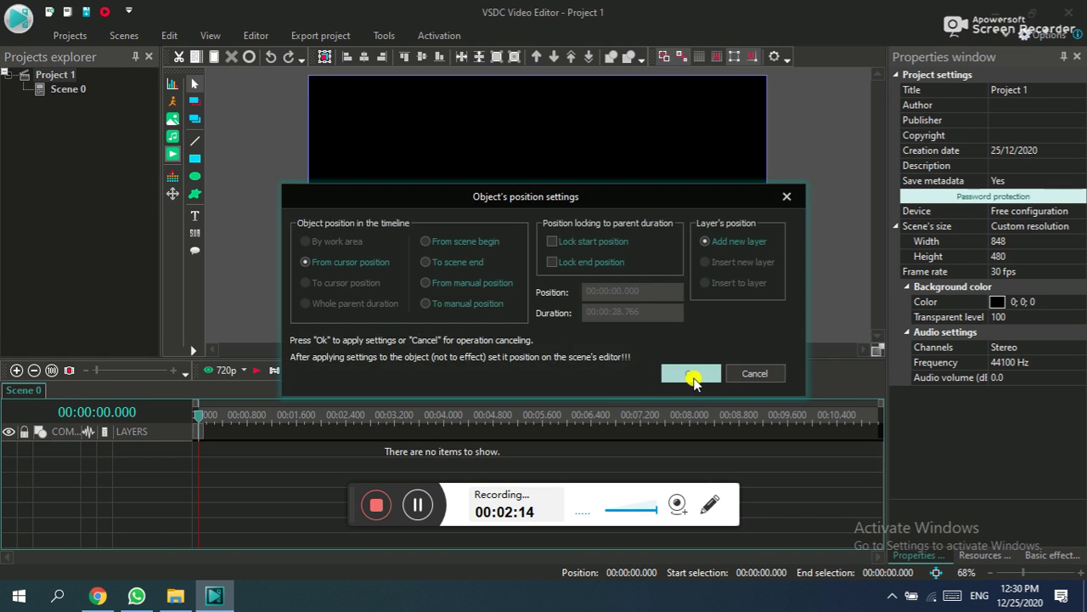
left_click(691, 375)
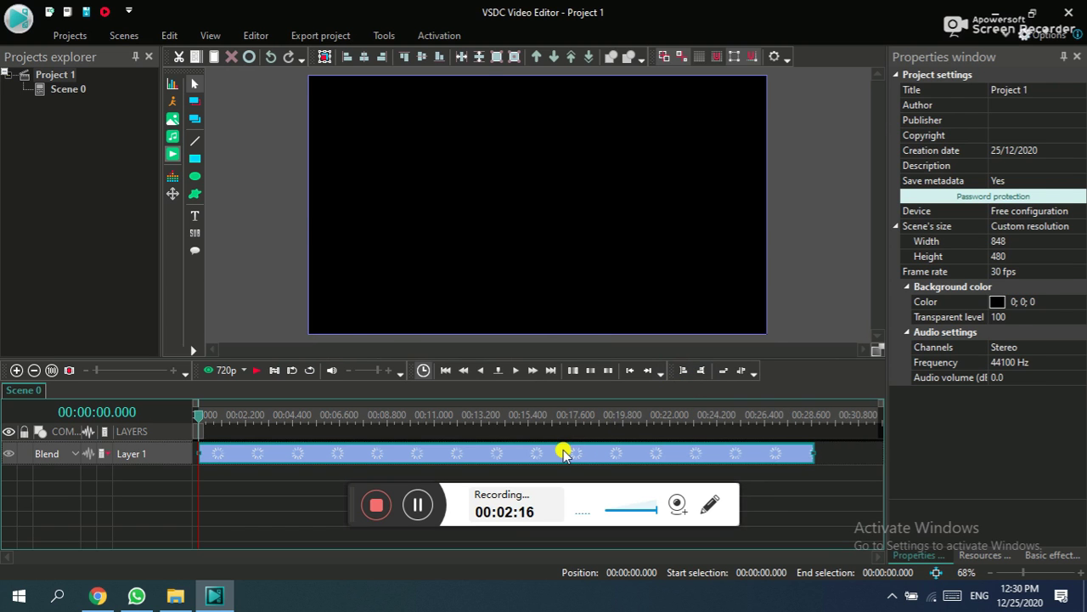
Set the garden video clip's speed to 110%.
left_click(564, 453)
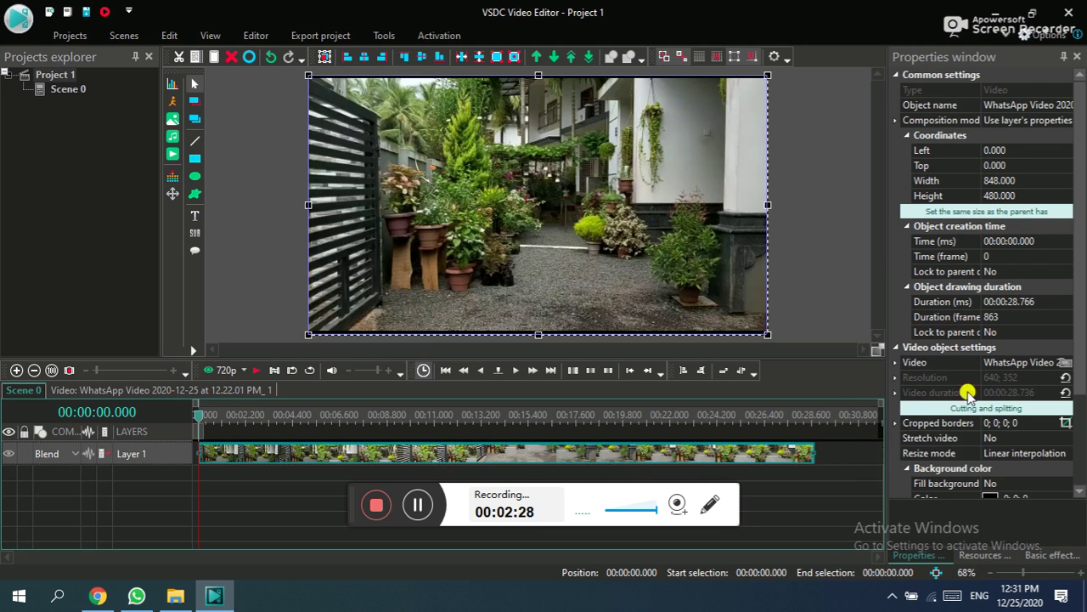
scroll(963, 446, "down", 5)
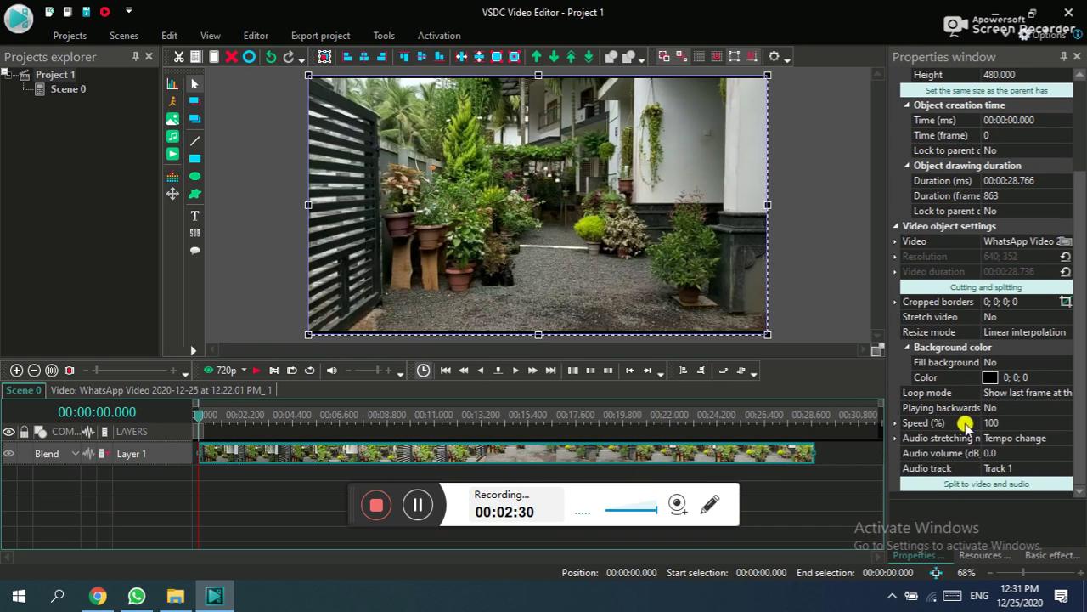
left_click(1007, 422)
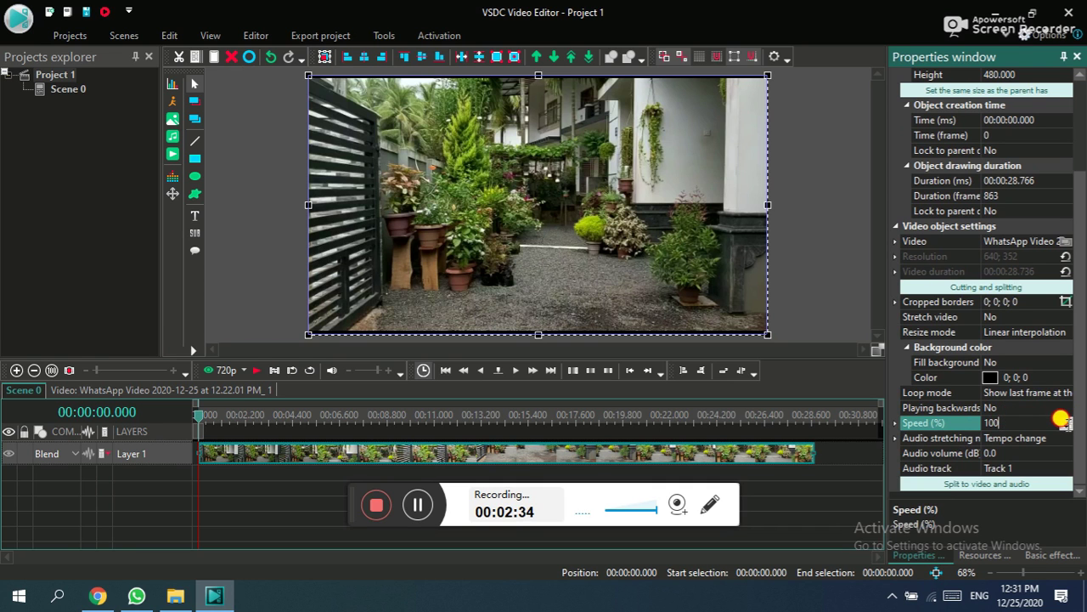
left_click(1066, 420)
left_click(1066, 419)
left_click(1067, 419)
left_click(1067, 420)
left_click(1067, 420)
left_click(1067, 419)
left_click(1067, 420)
left_click(1067, 419)
left_click(1067, 419)
left_click(1067, 420)
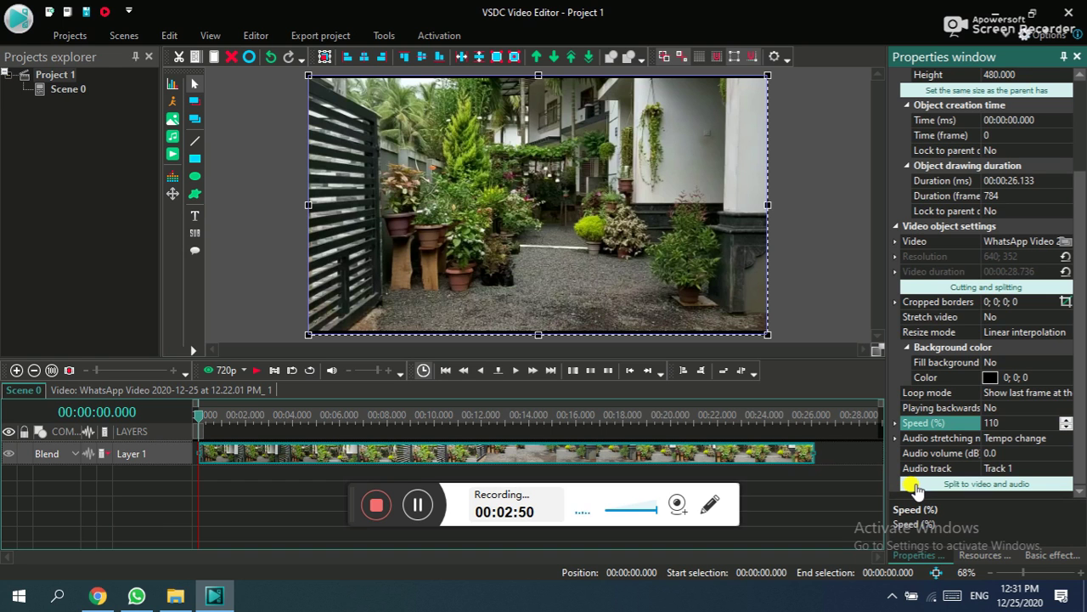
Split the clip into separate video and audio, and set the audio clip's volume to 8.0 dB.
left_click(918, 489)
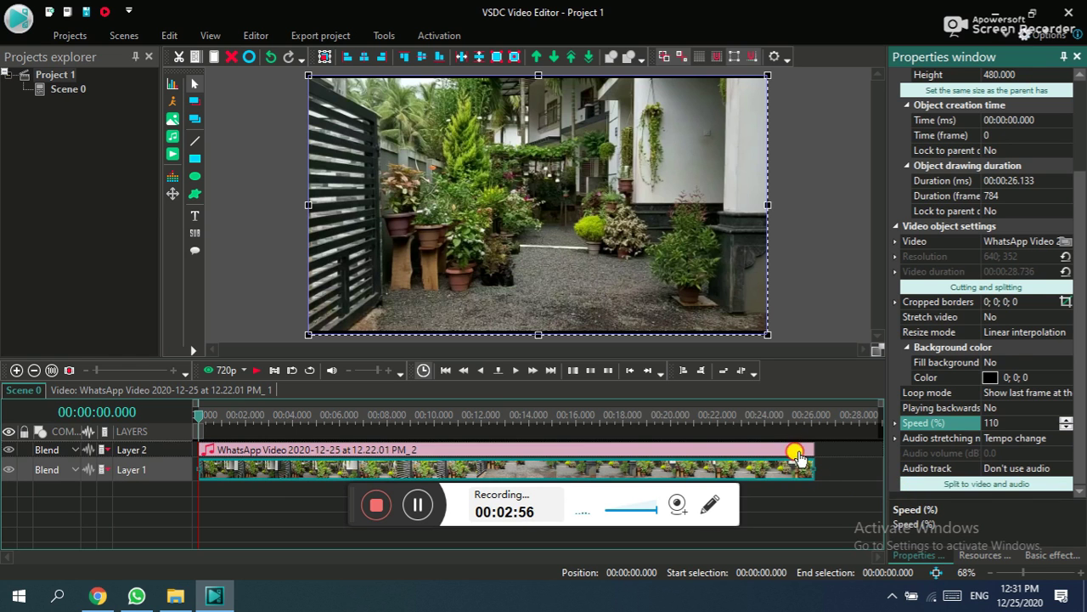
left_click(795, 451)
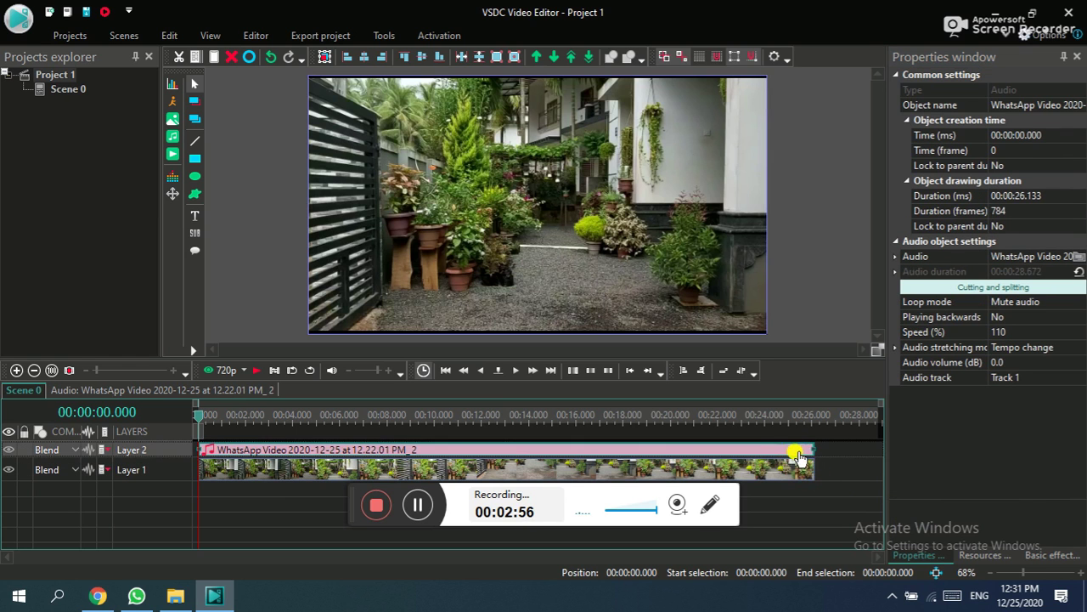
left_click(1016, 363)
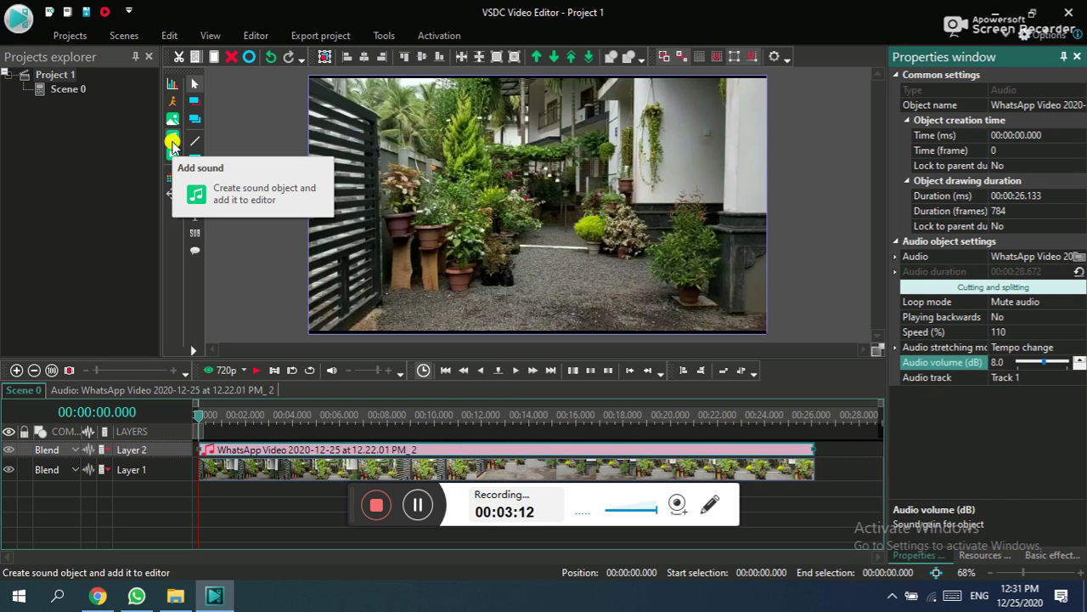
Add the sound of "WhatsApp Video 2020-11-17 at 12.49.21 PM" from Documents to the timeline.
left_click(172, 141)
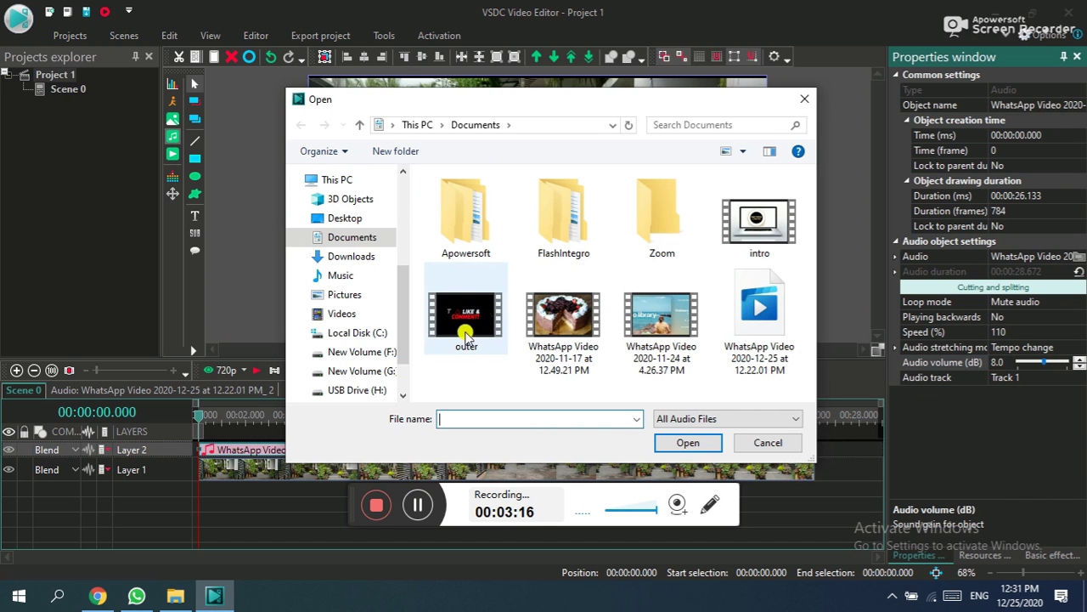
left_click(563, 321)
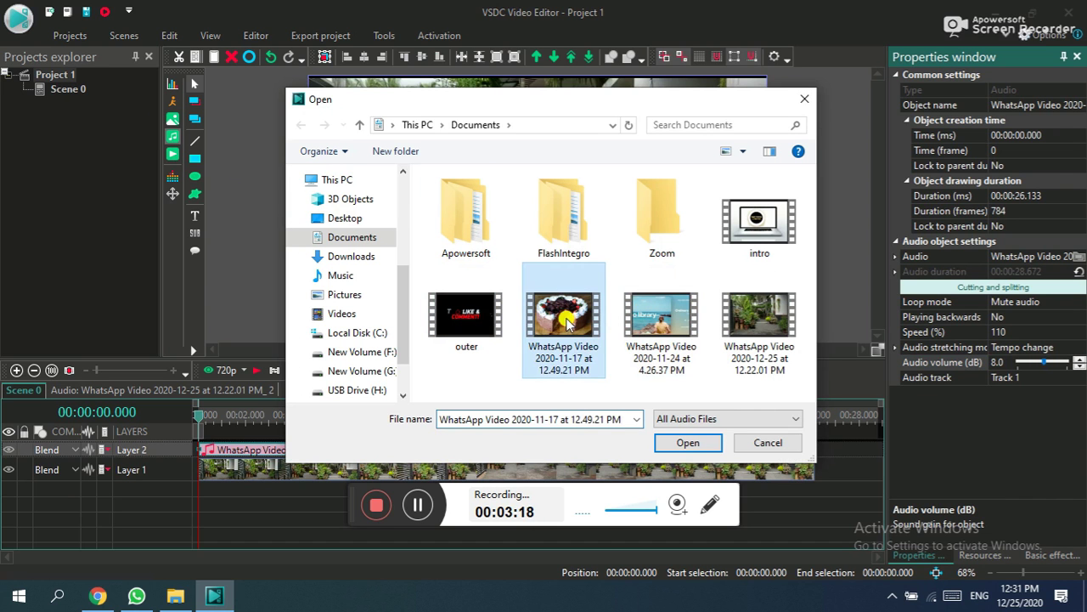
left_click(662, 444)
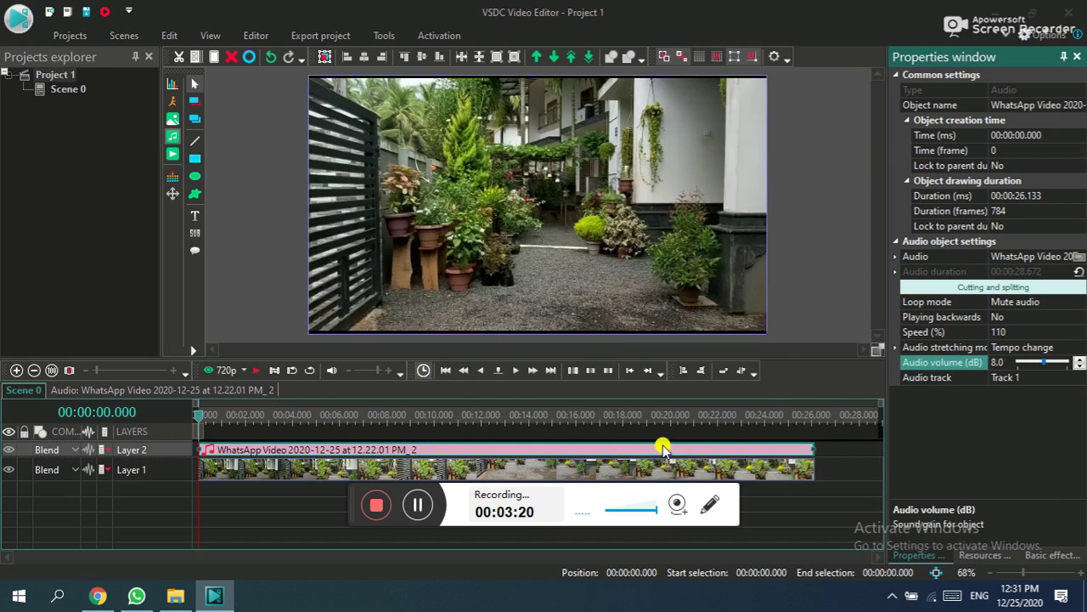
left_click(689, 372)
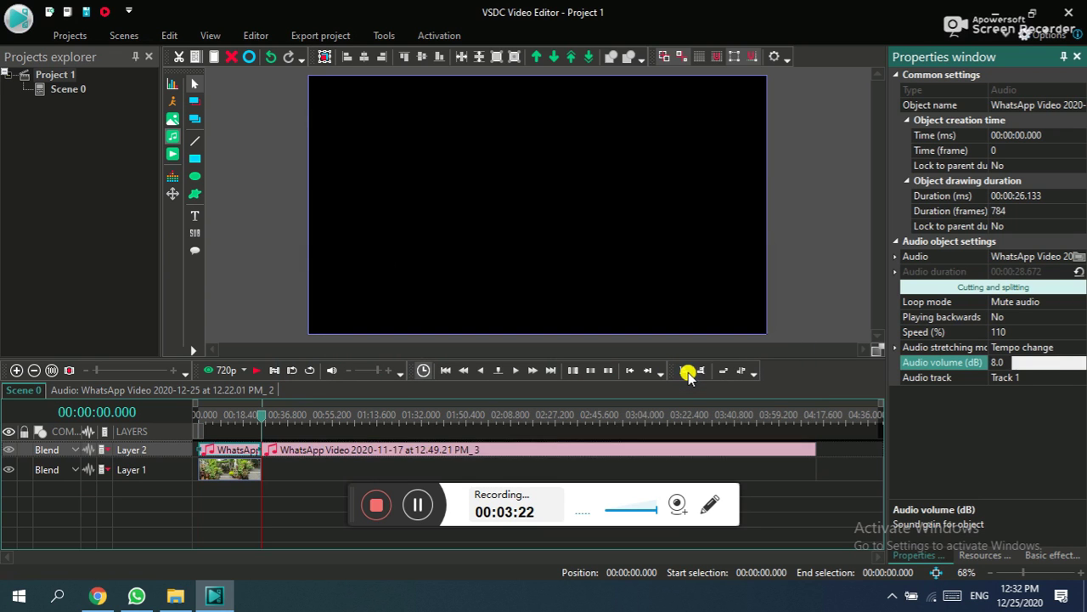
Move the added sound clip to its own layer below the video and shorten it to end with the video.
left_click_drag(558, 452, 429, 492)
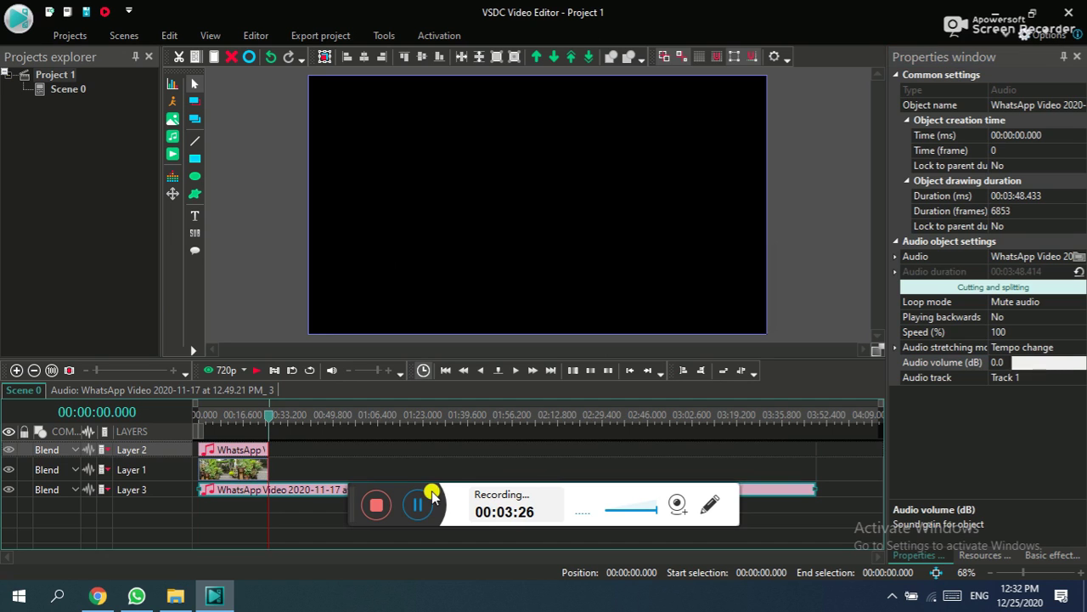
left_click_drag(807, 487, 265, 490)
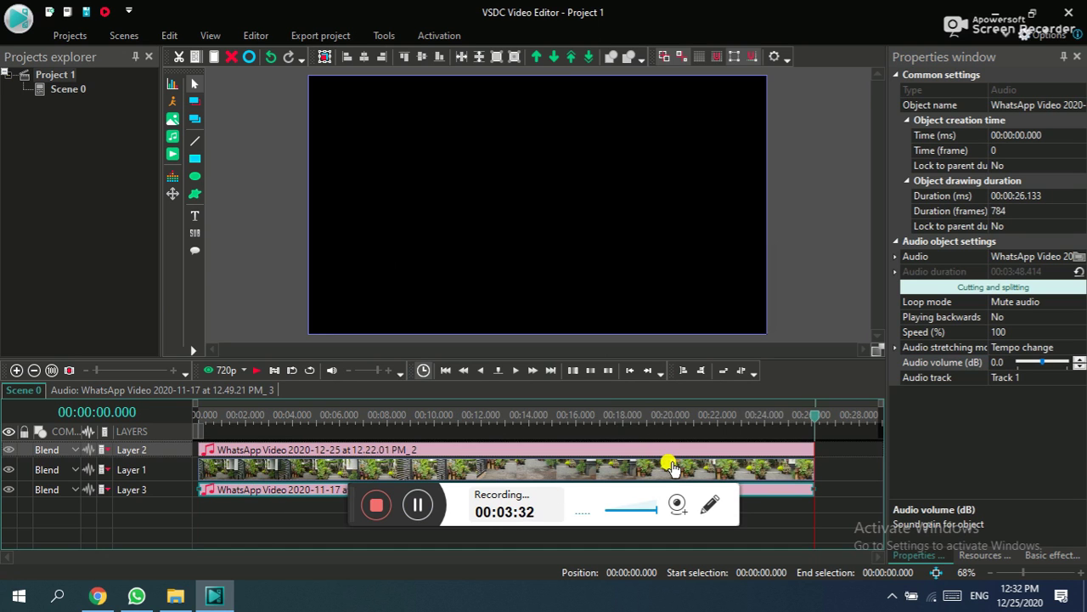
Delete the added sound clip on the layer below the video.
mouse_move(671, 468)
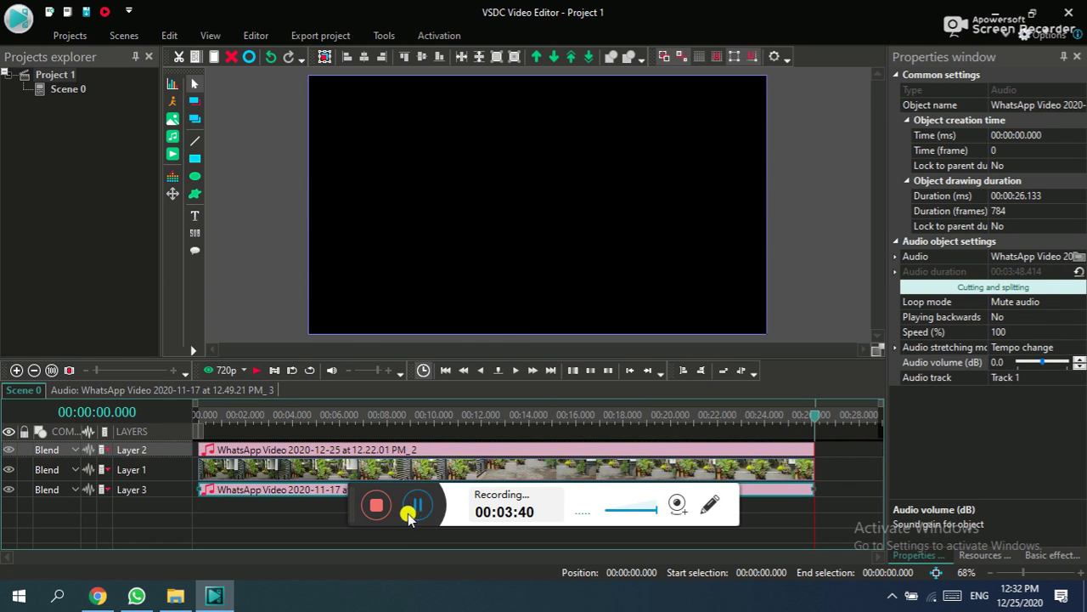
key("Delete")
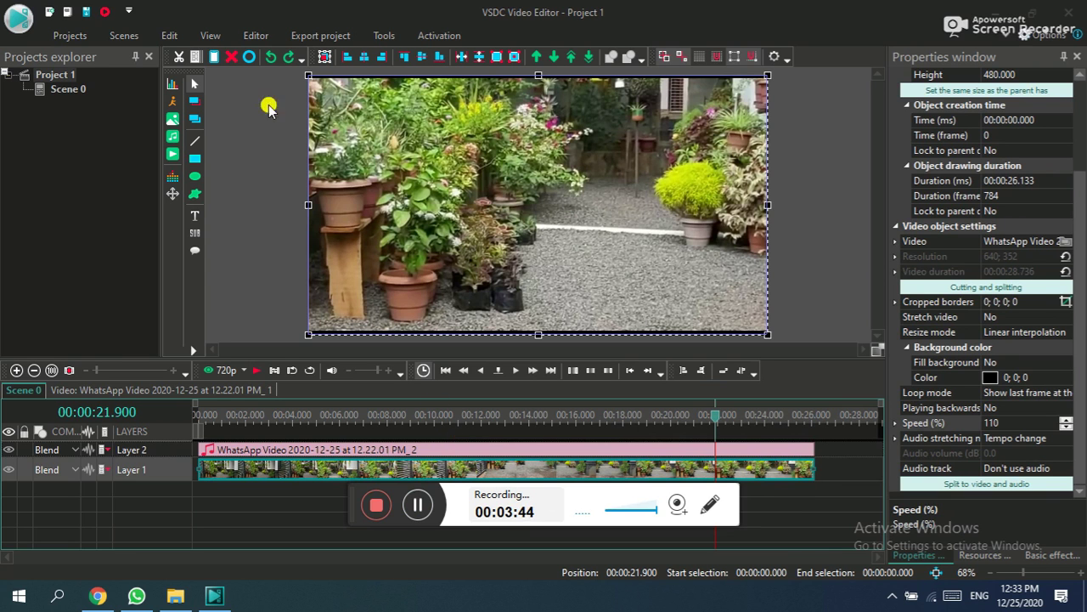
Trim the end of the garden video clip at 00:00:21.900.
left_click(256, 36)
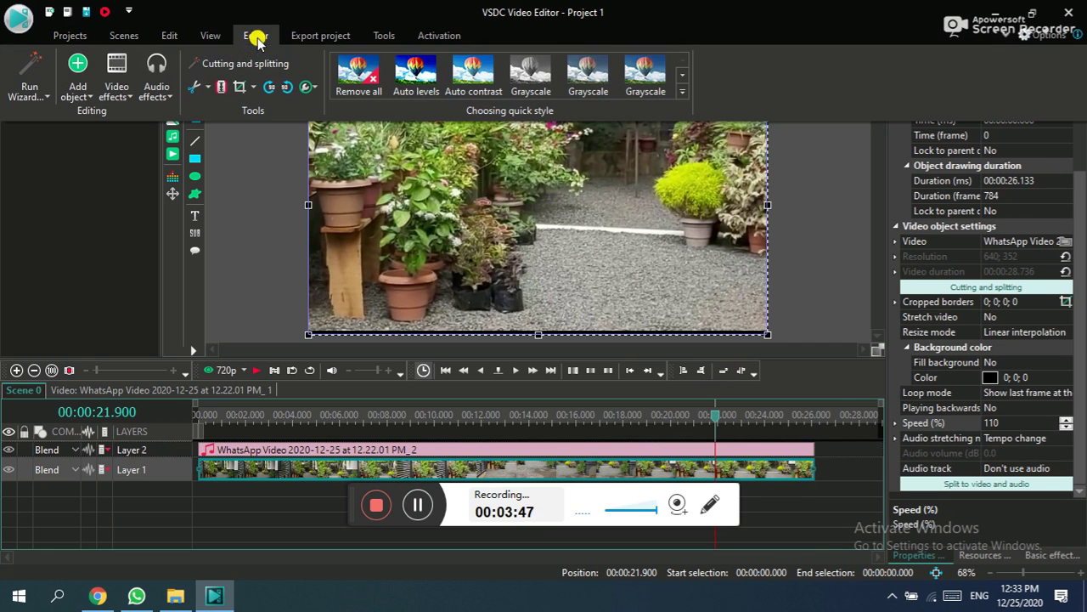
left_click(207, 89)
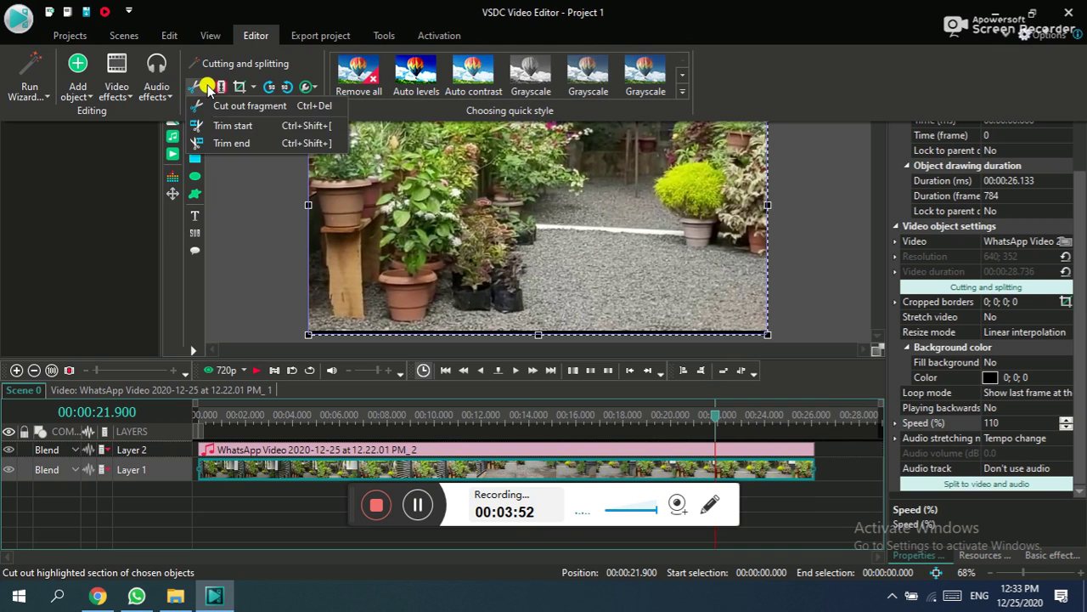
left_click(244, 145)
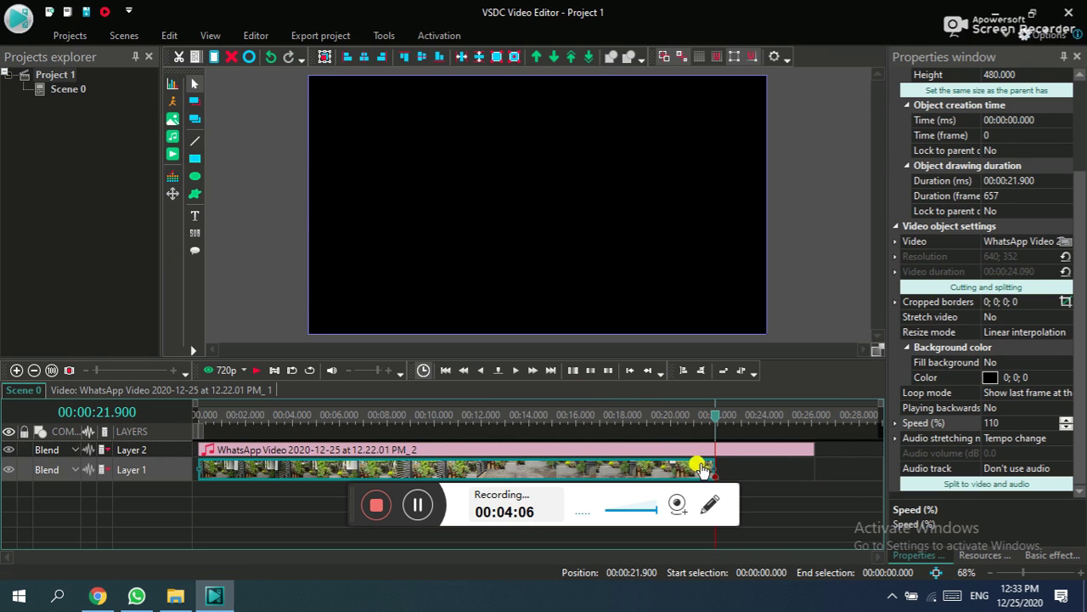
Try trimming the start of the video clip at 00:00:21.900, and undo that trim.
mouse_move(708, 470)
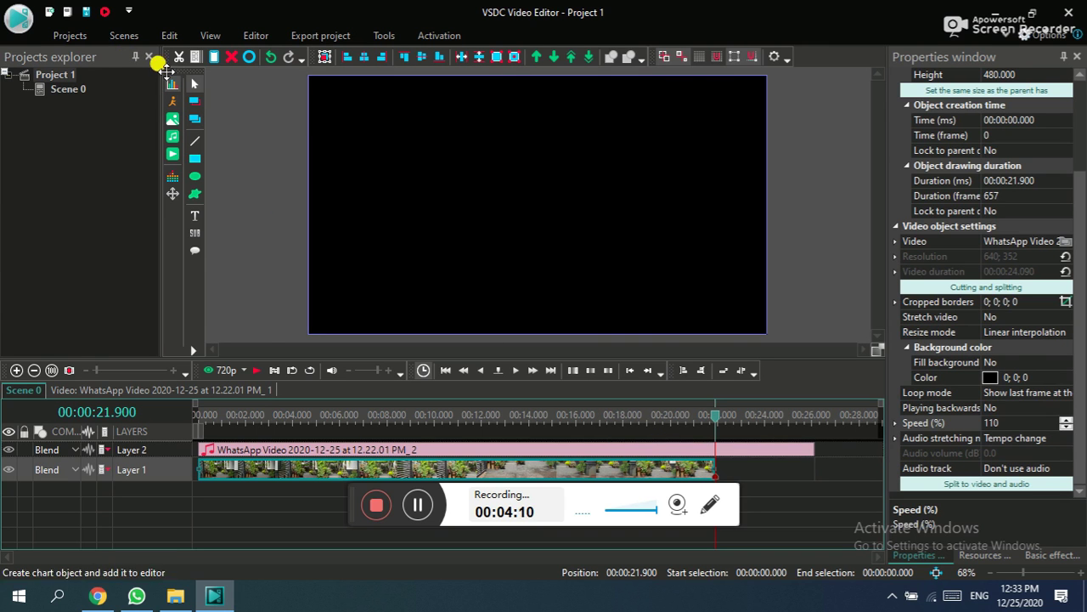
left_click(255, 37)
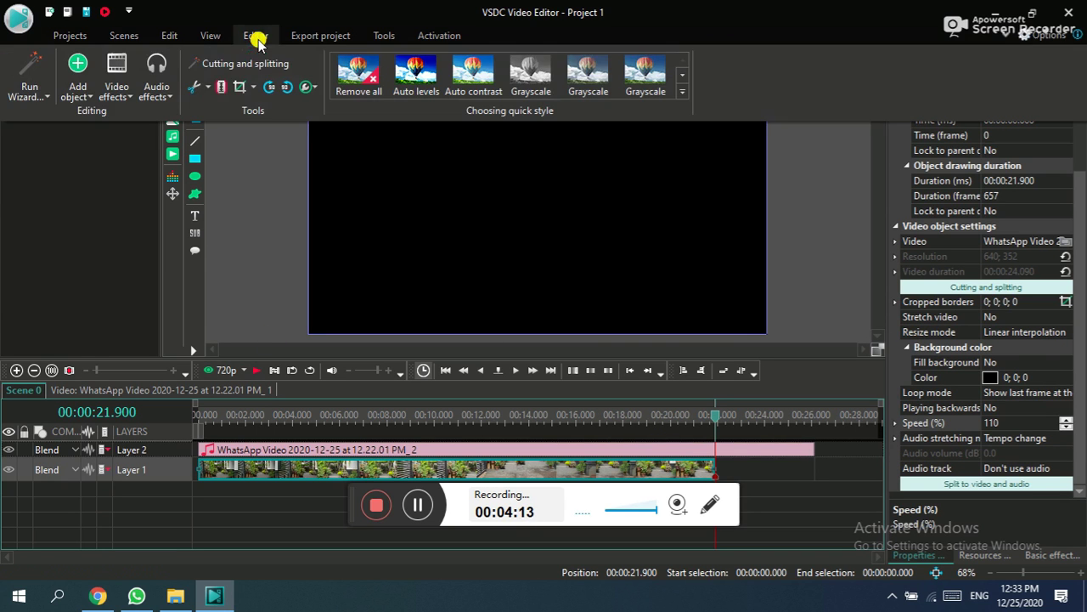
left_click(208, 88)
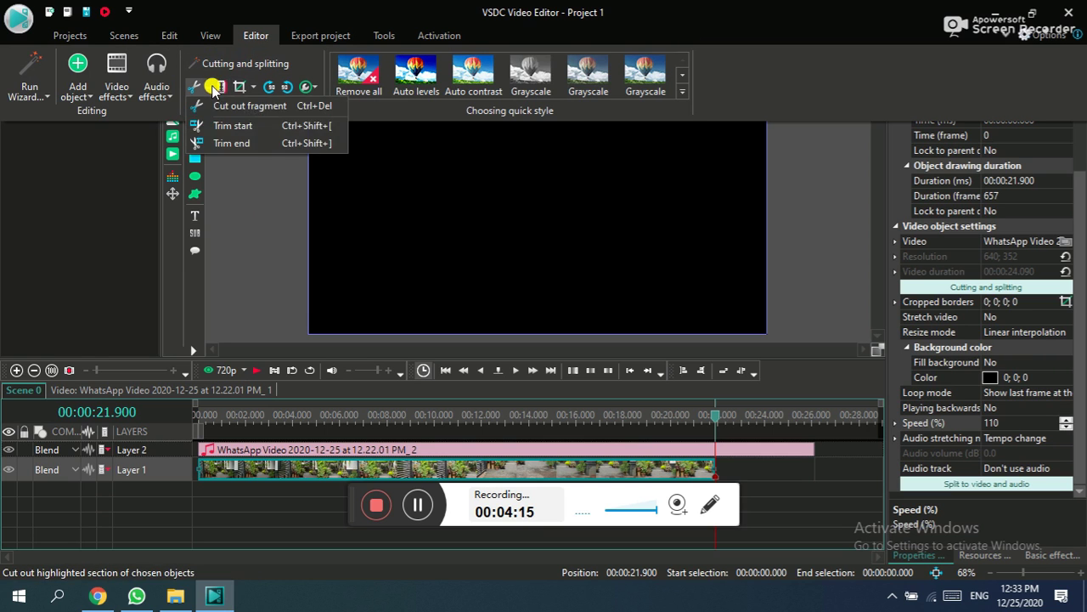
left_click(246, 125)
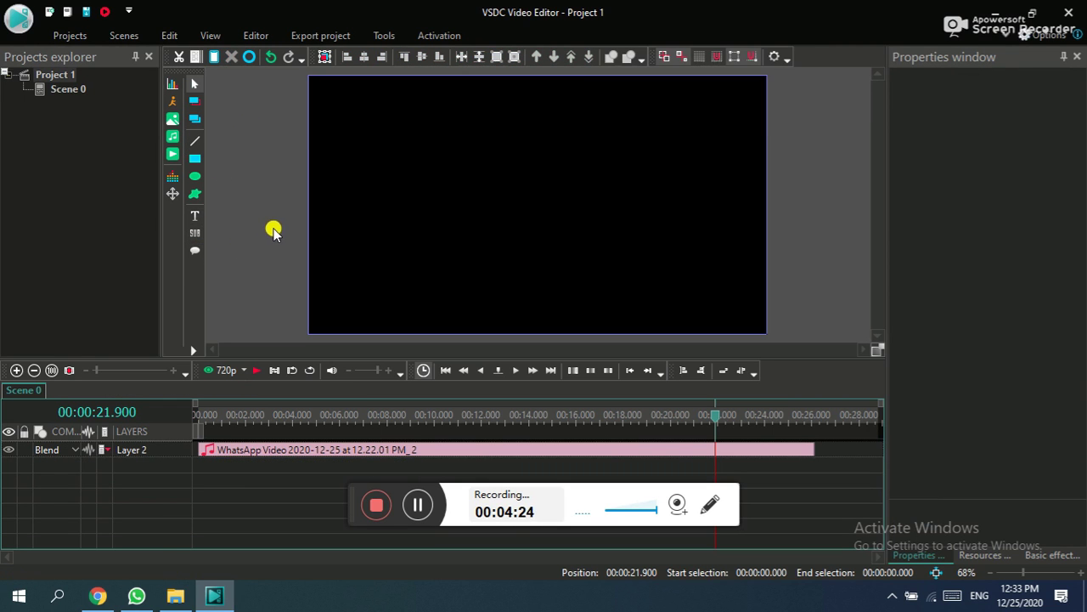
left_click(271, 59)
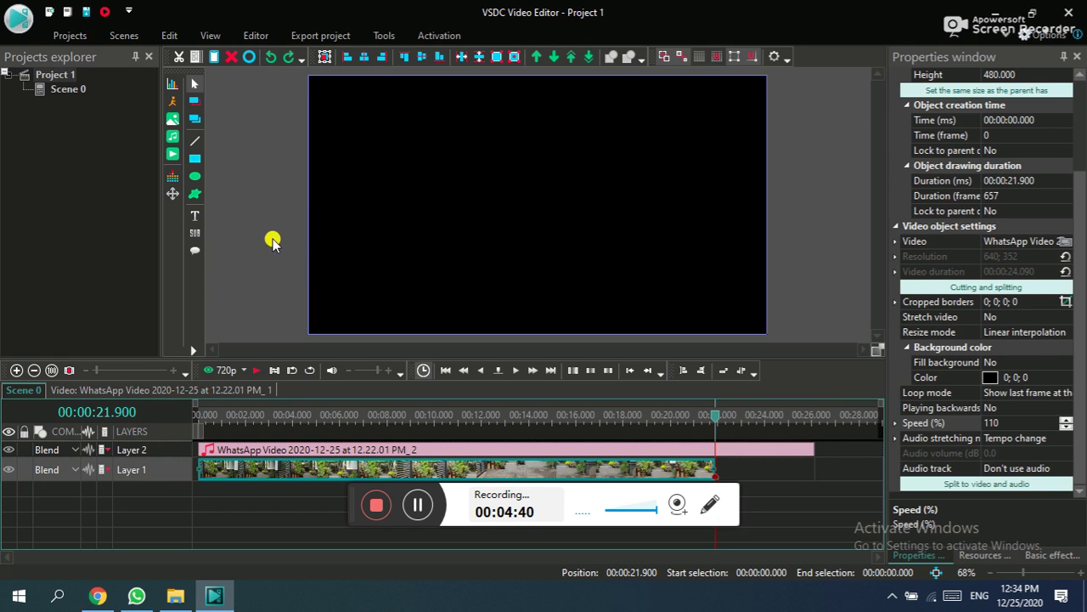
Save the project as a video project file named Project 1 in the Documents folder.
left_click(71, 35)
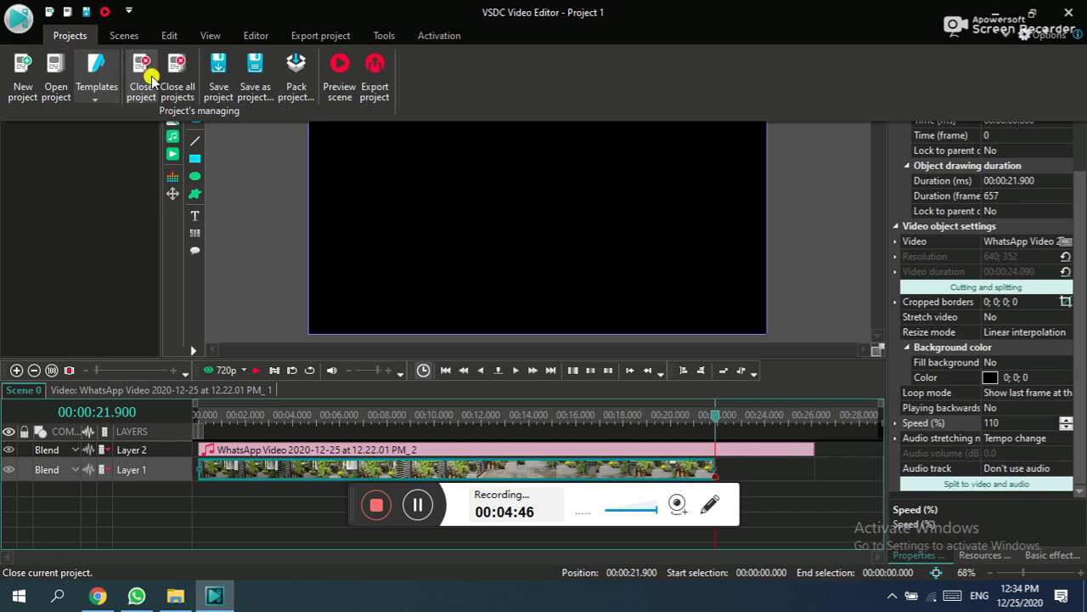
left_click(217, 81)
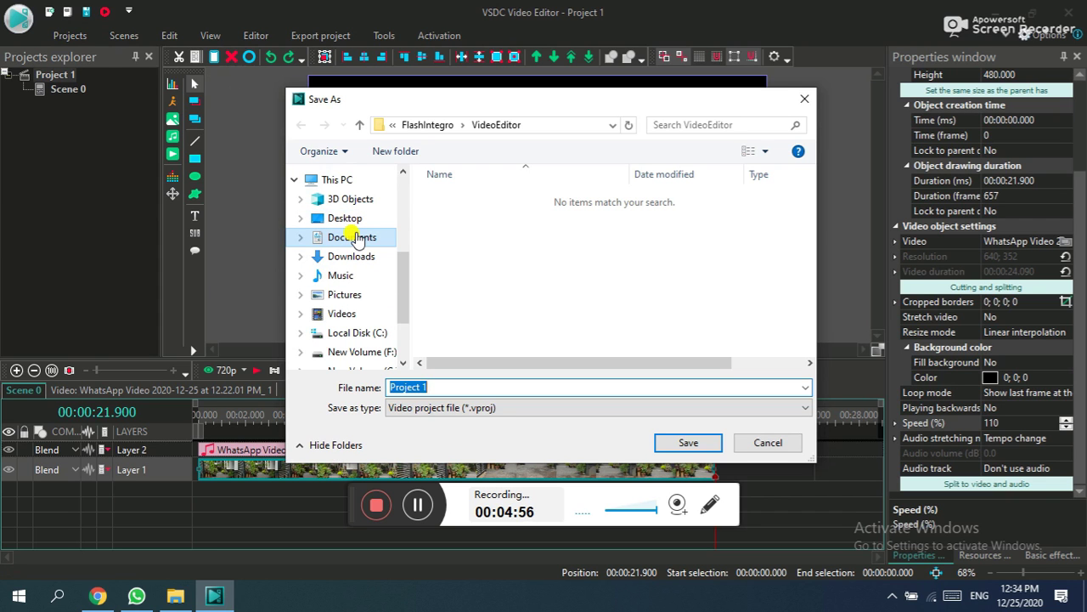
left_click(355, 238)
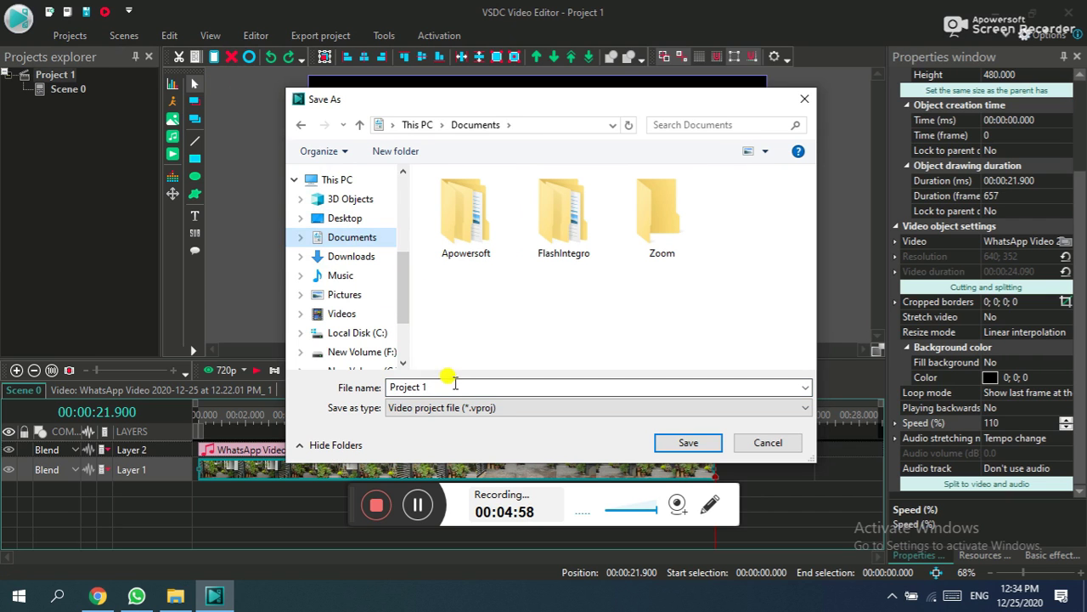
left_click(451, 387)
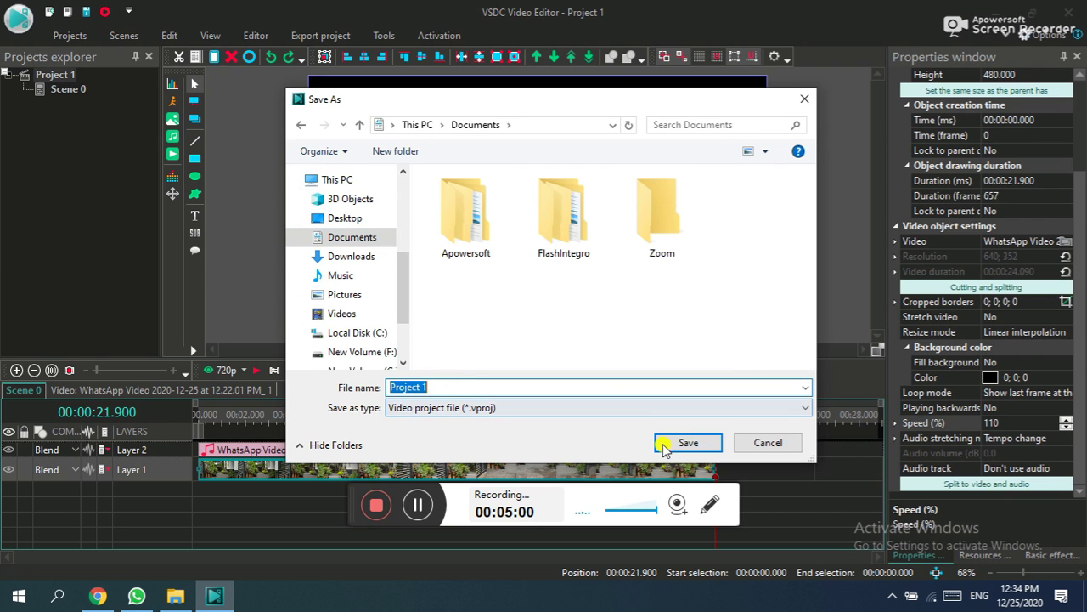
left_click(685, 446)
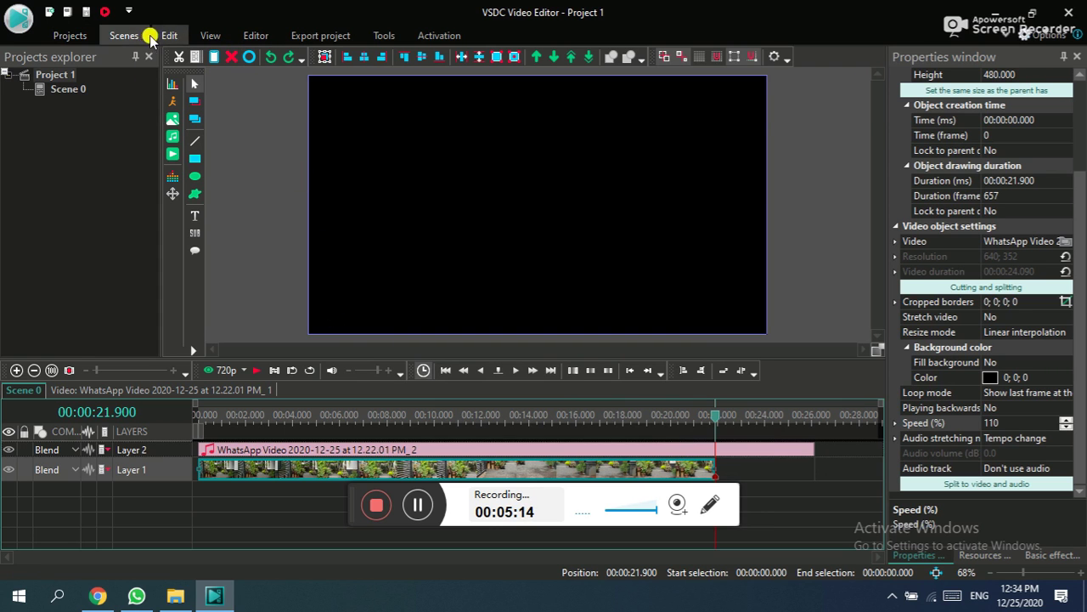
left_click(67, 35)
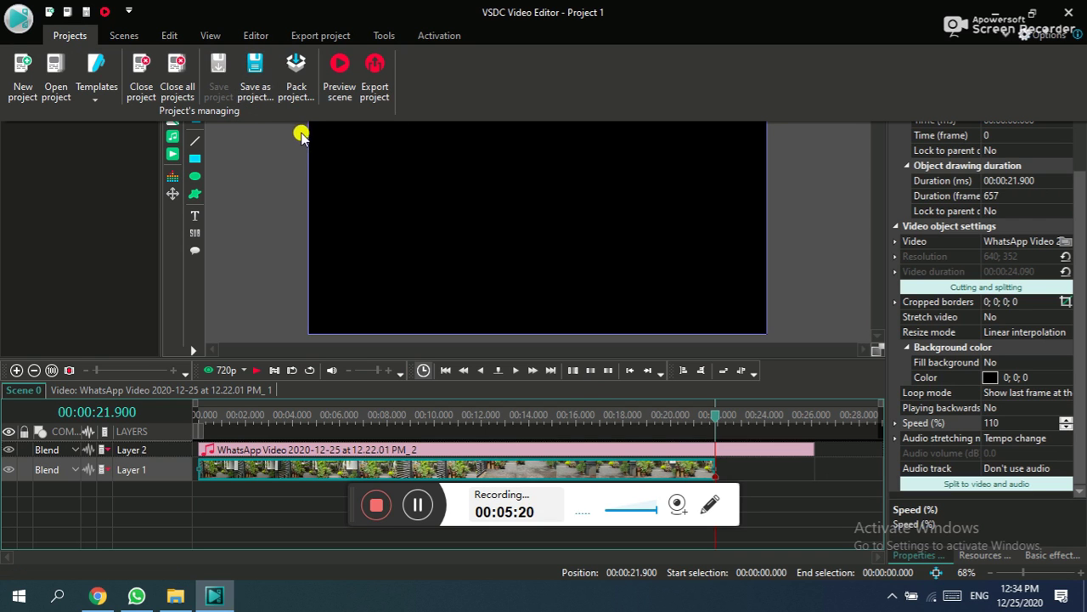
left_click(311, 178)
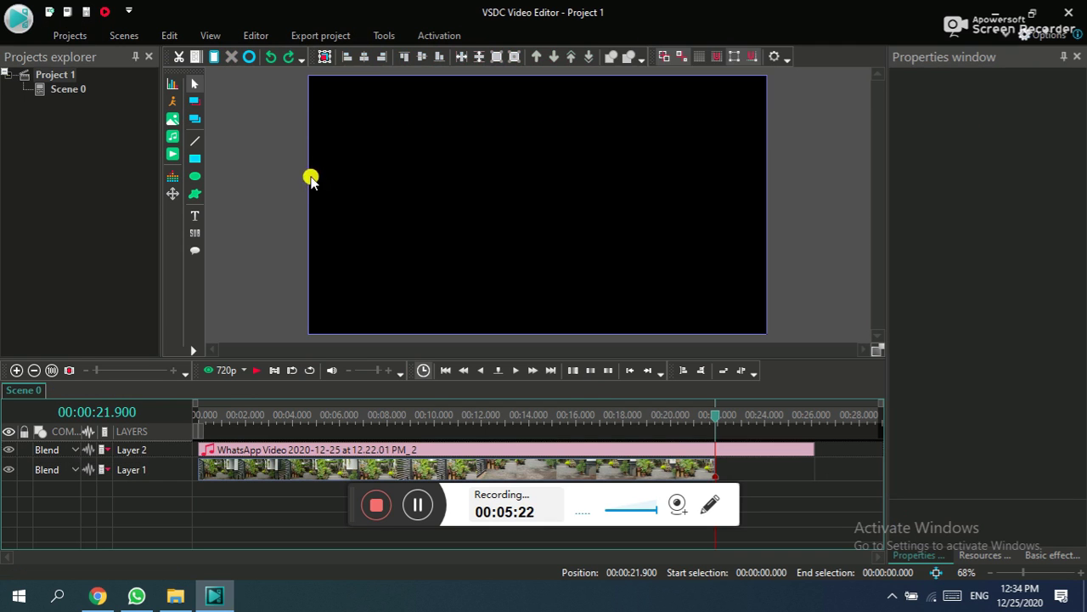
left_click(768, 449)
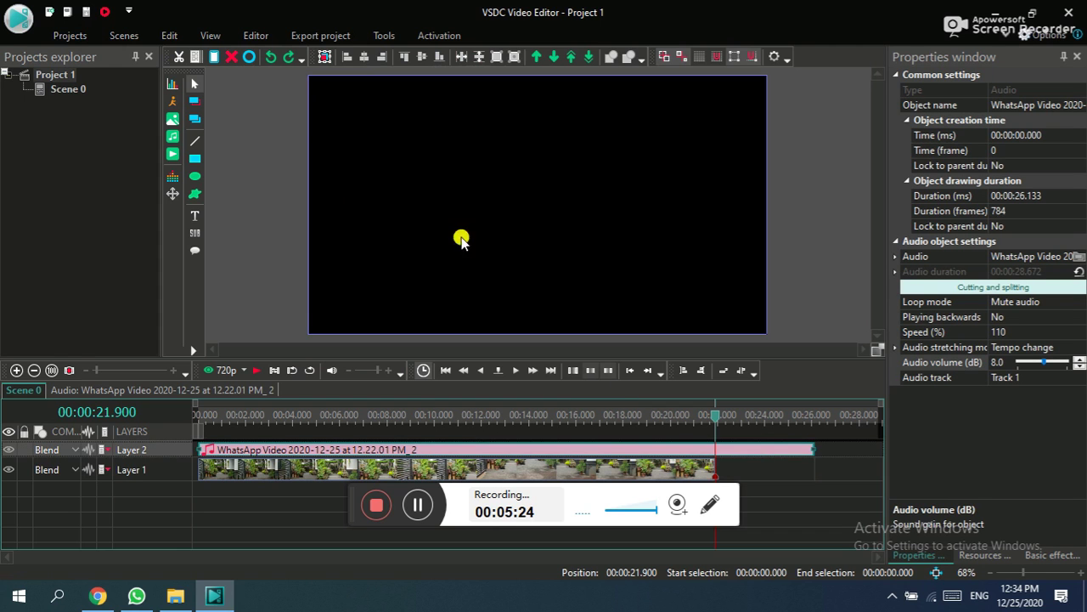
Start exporting the project to AVI format for the PC device, continuing without the premium features.
left_click(301, 38)
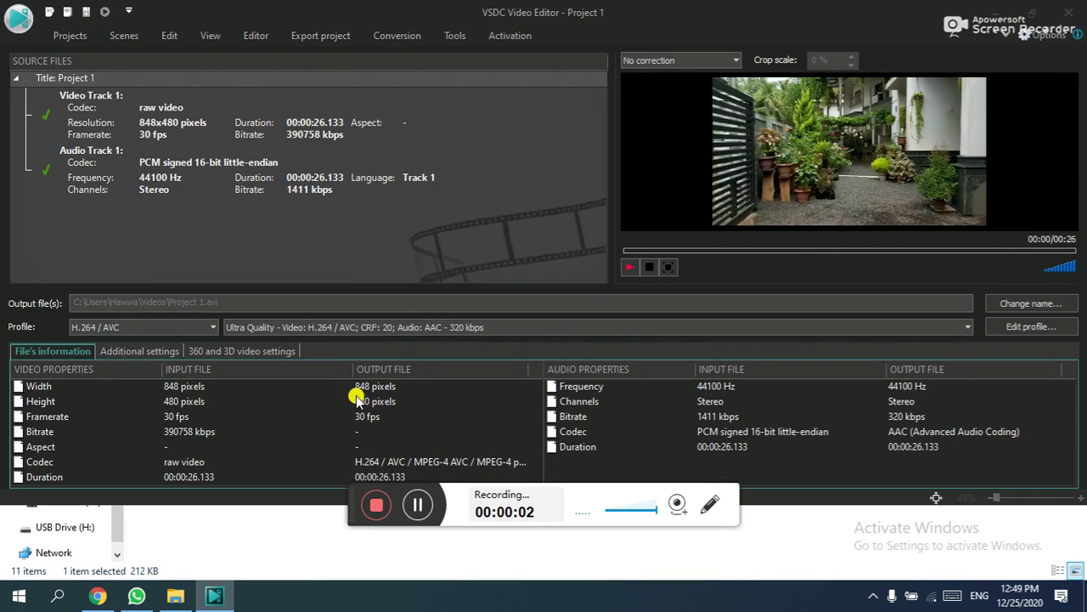
left_click(334, 36)
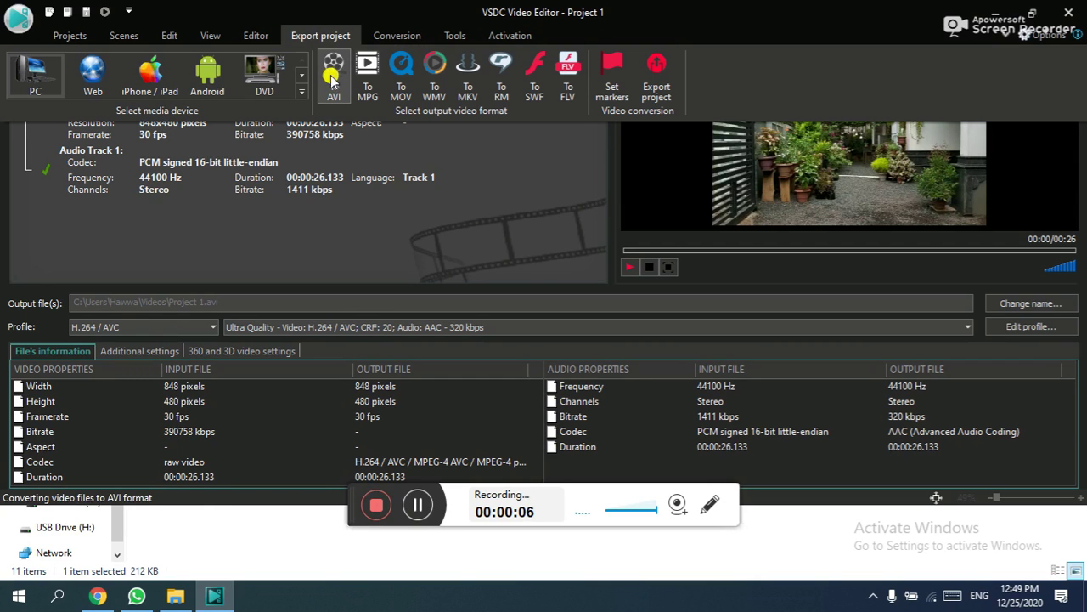
left_click(49, 79)
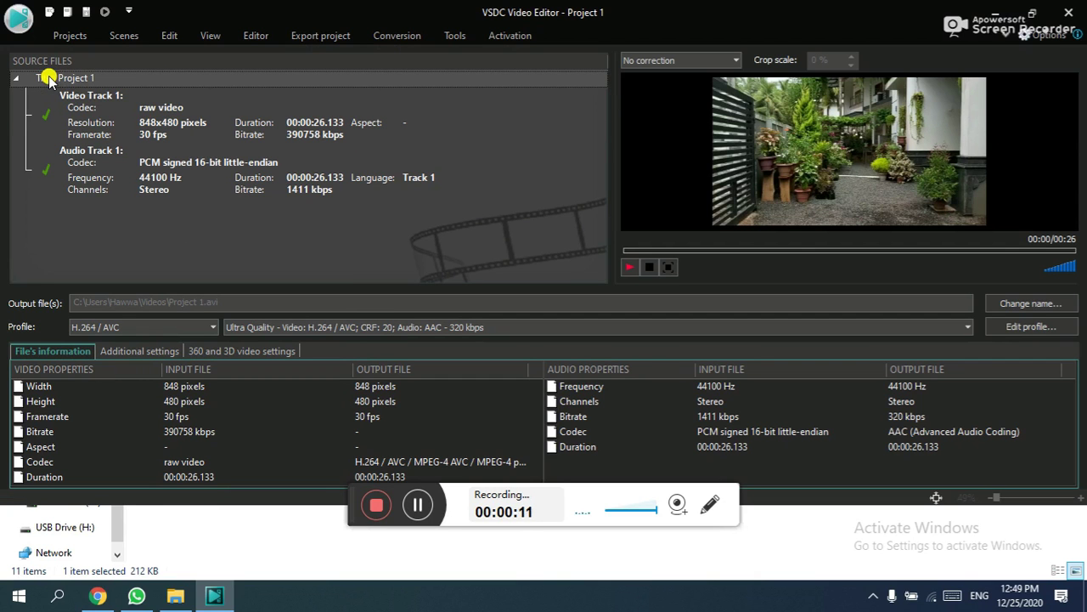
left_click(318, 39)
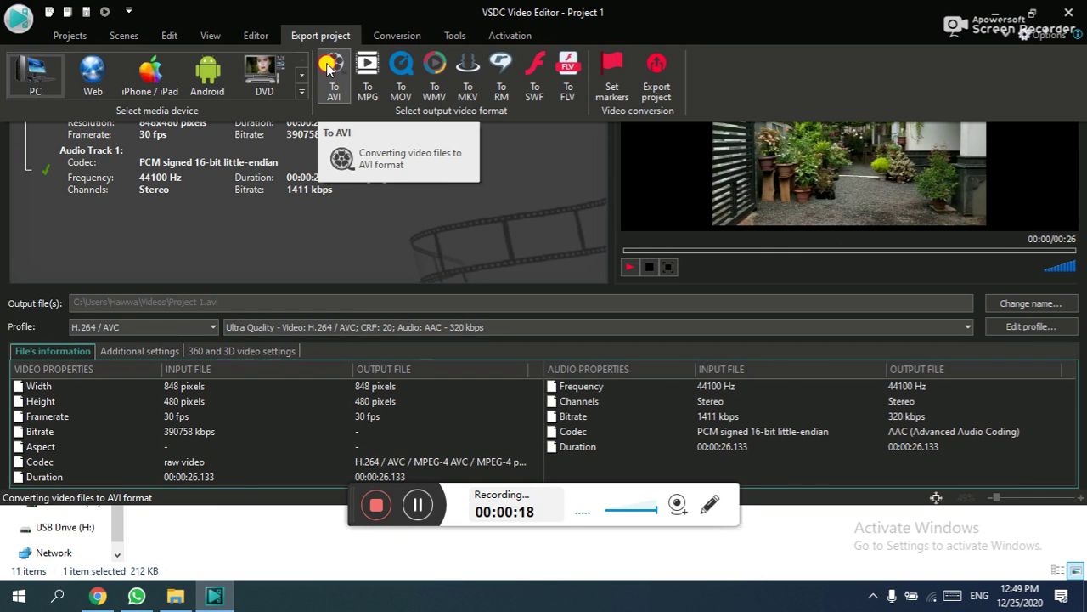
left_click(329, 68)
left_click(320, 35)
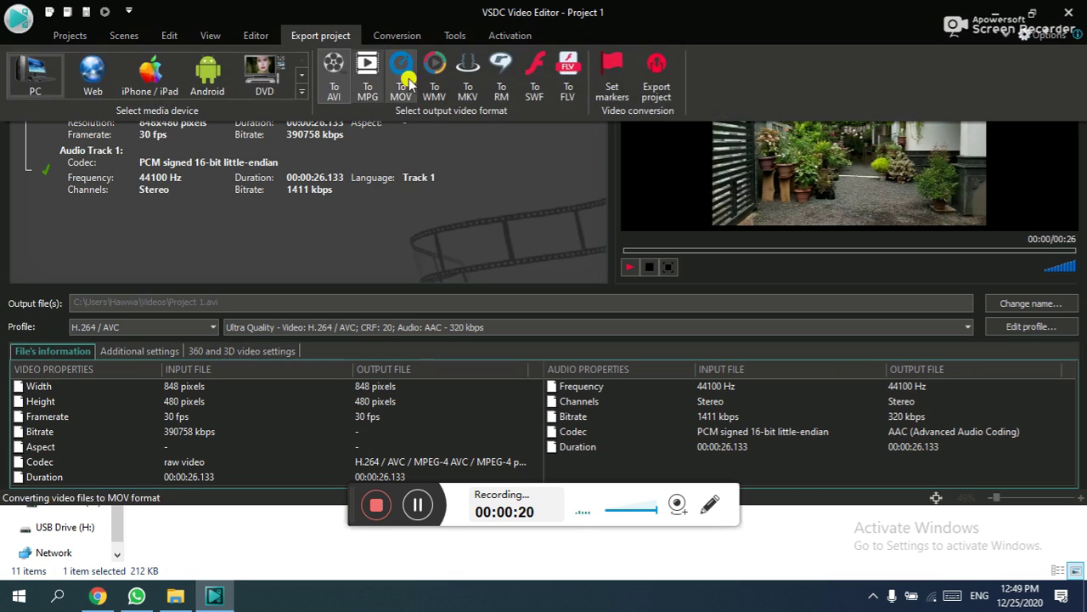
left_click(667, 75)
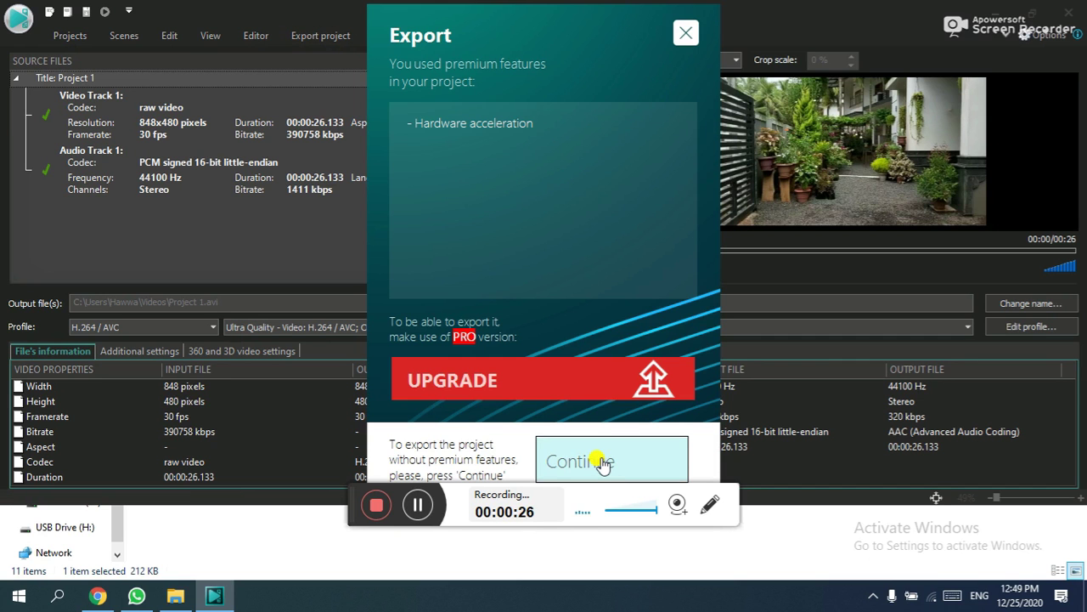
left_click(602, 464)
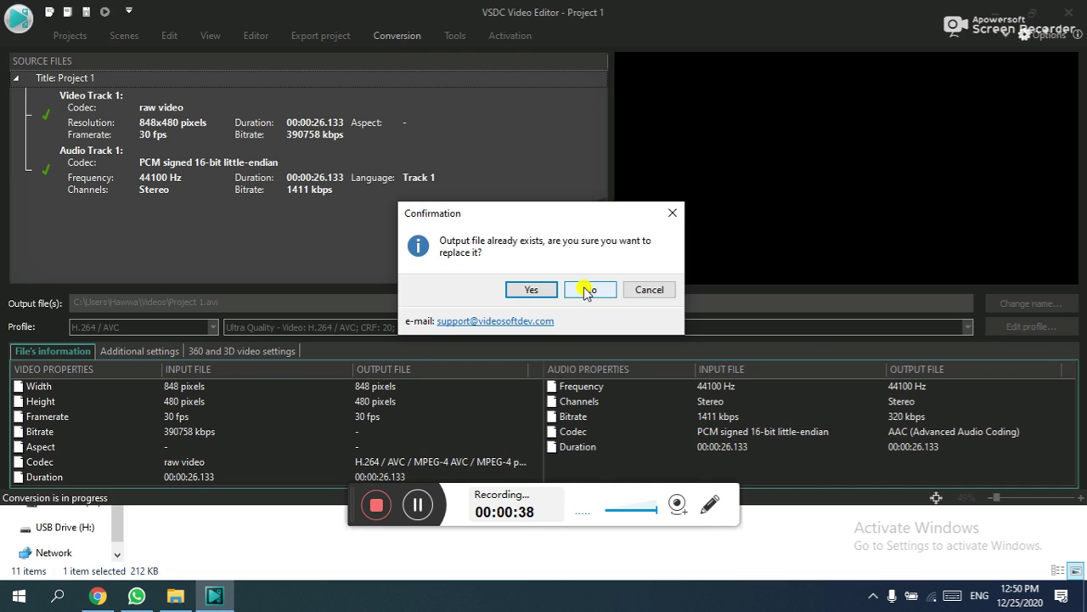
Decline overwriting the existing output file and save the export as Project 1 in Documents, replacing the file of that name there.
left_click(586, 291)
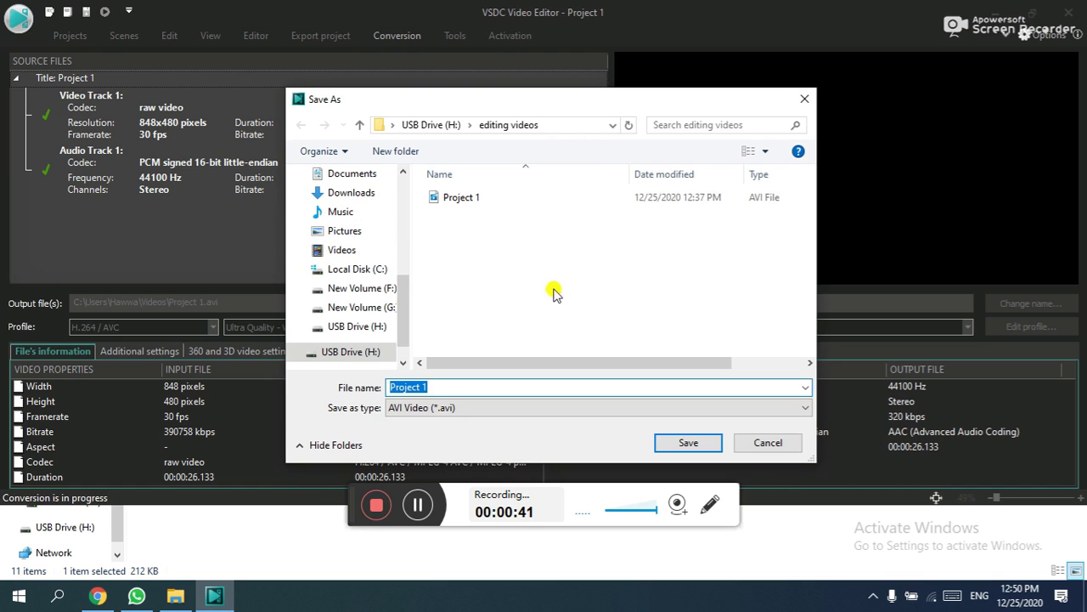
scroll(348, 204, "up", 1)
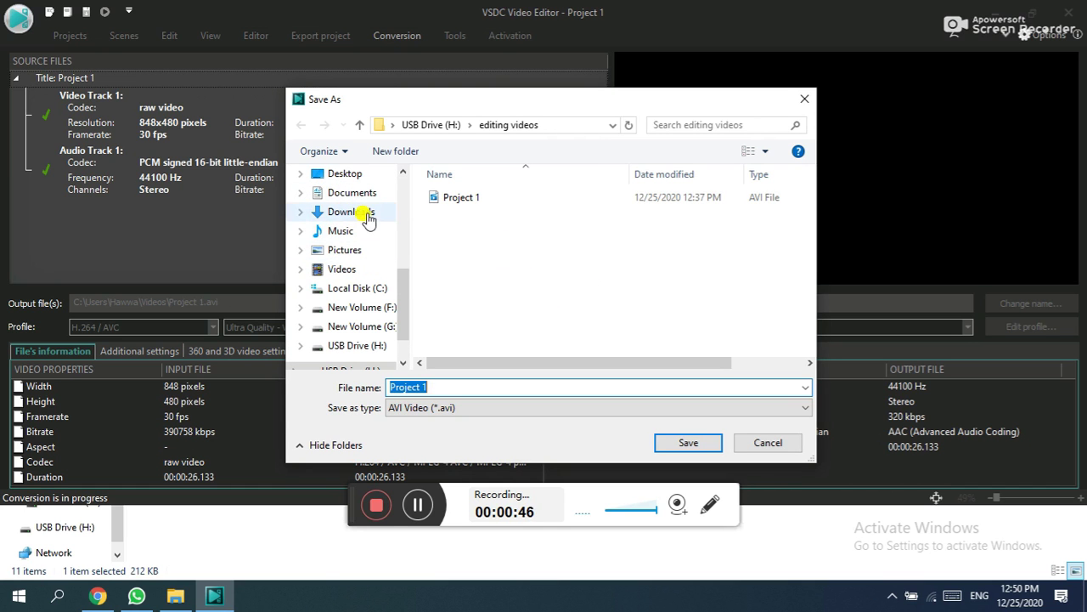
scroll(366, 217, "up", 1)
left_click(360, 238)
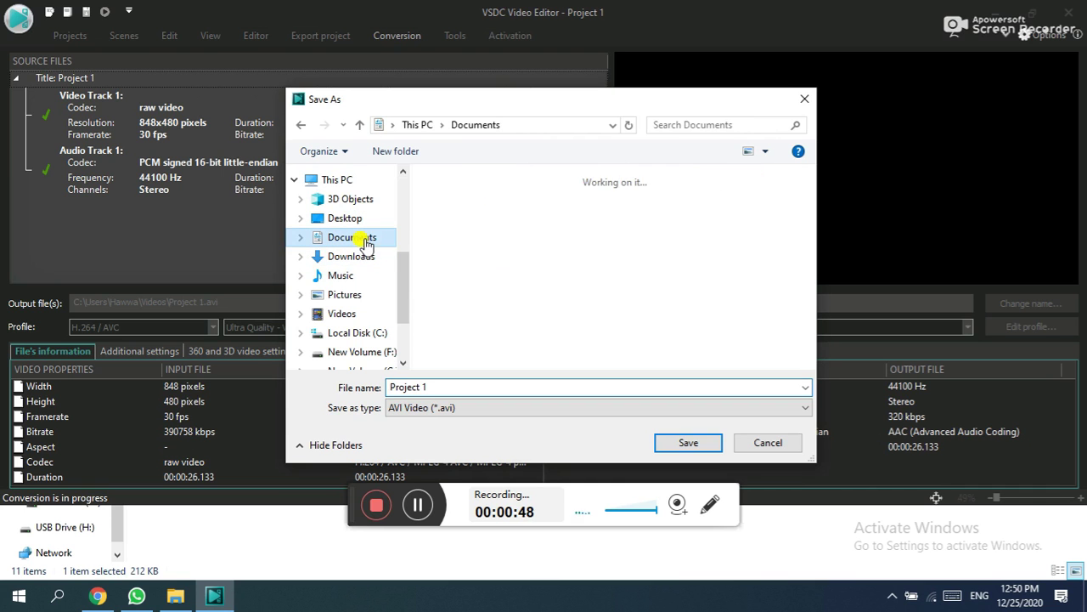
left_click(673, 443)
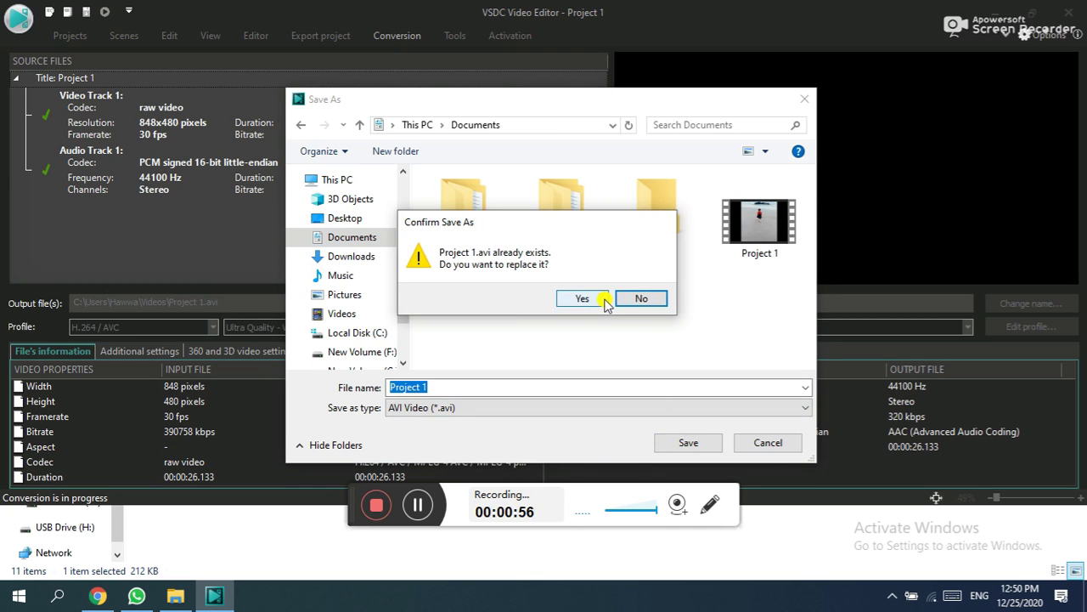
left_click(599, 304)
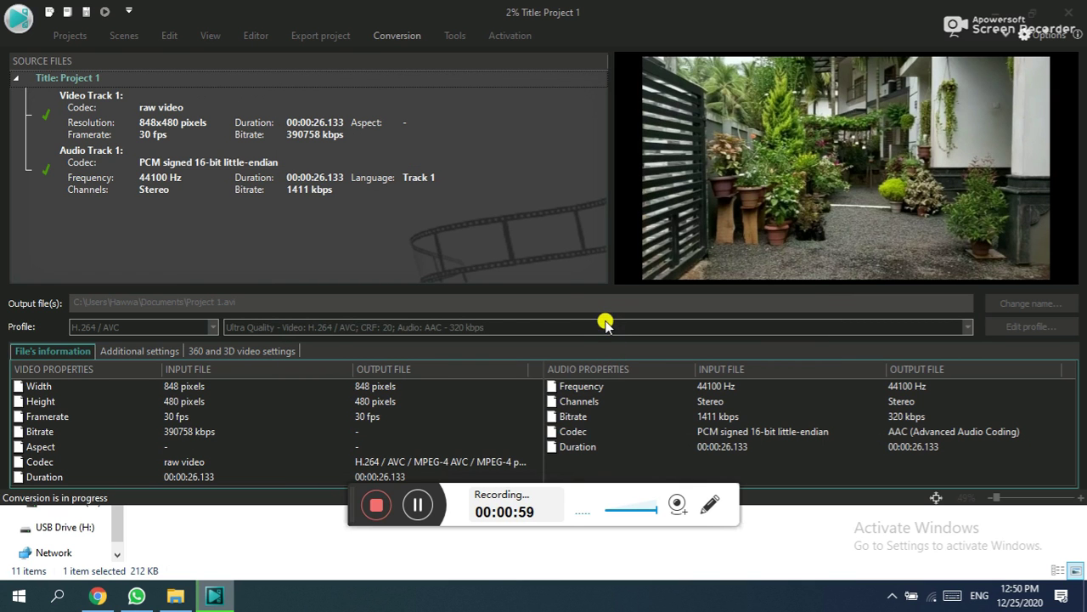
Stop the running video conversion and return to the project's editing timeline.
left_click(398, 35)
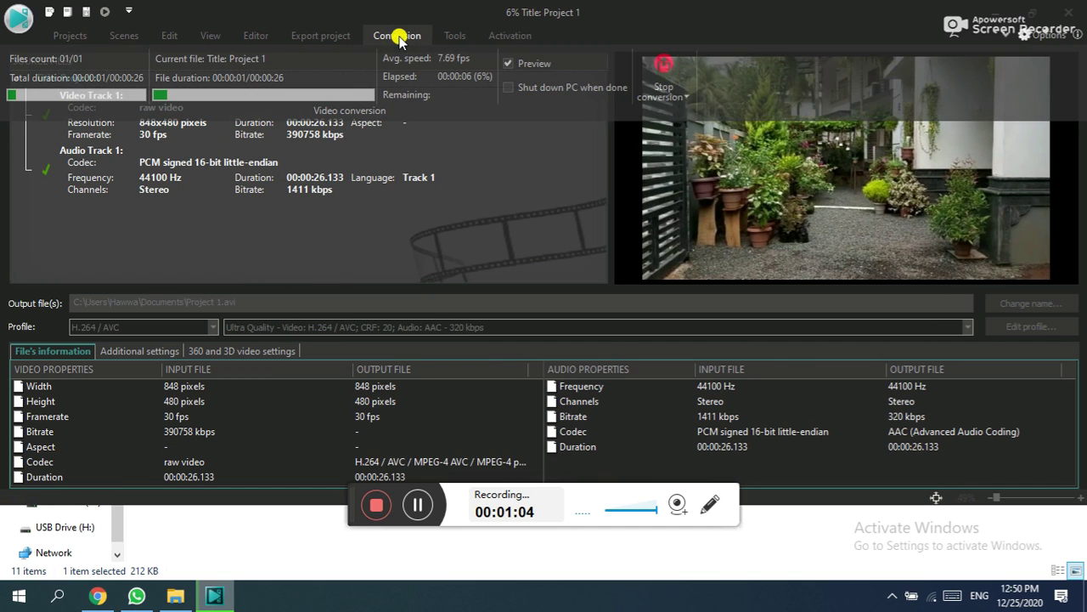
left_click(665, 66)
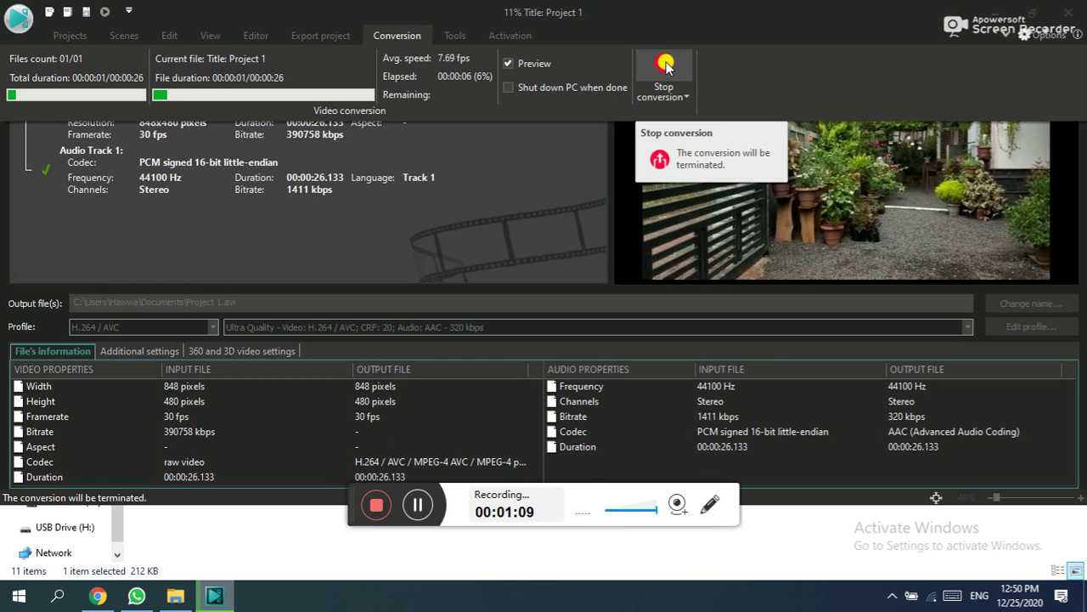
left_click(665, 67)
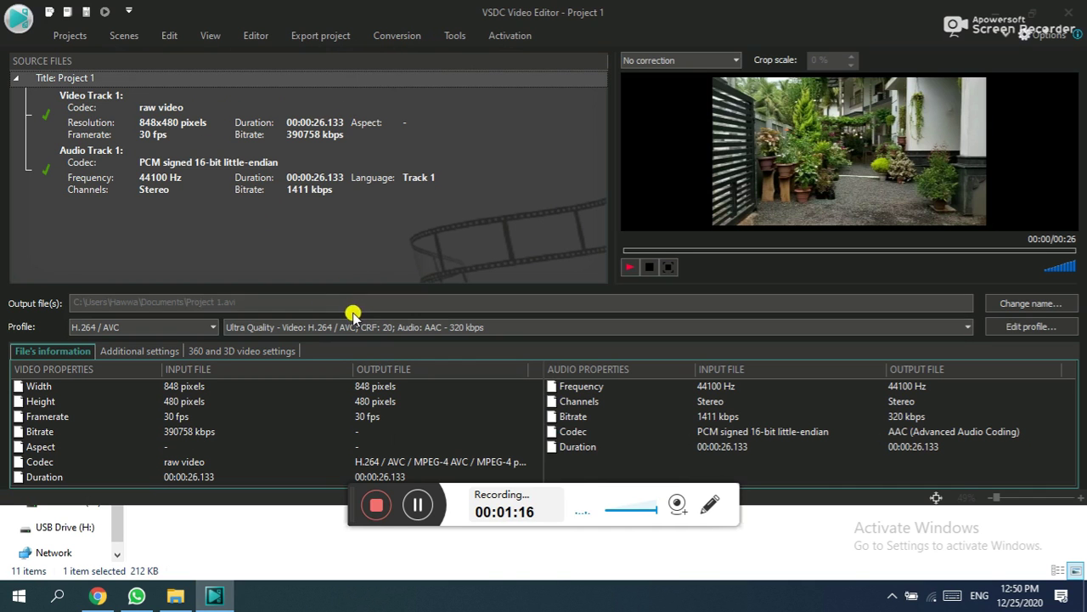
left_click(69, 36)
left_click(269, 181)
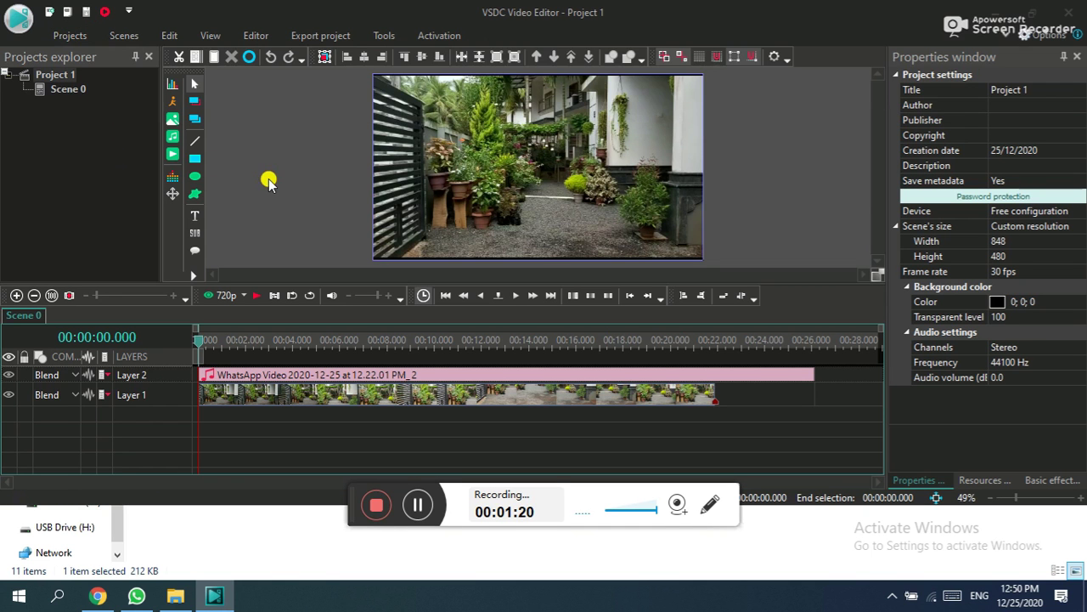